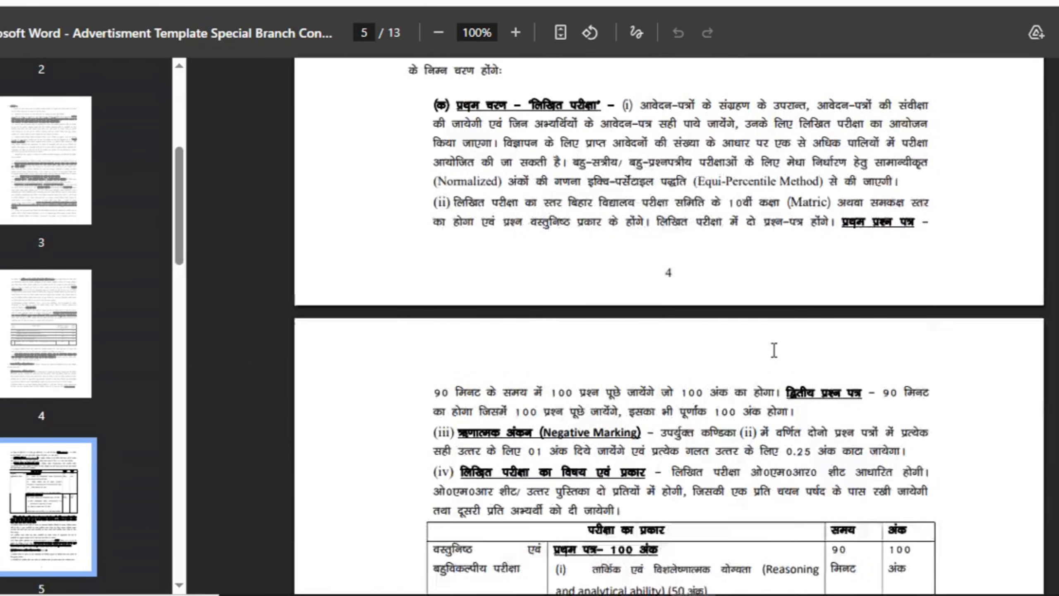
Review the advertisement's written exam pattern, physical test, document verification and merit list rules on pages 4 to 7
scroll(774, 351, up, 5)
scroll(774, 350, up, 5)
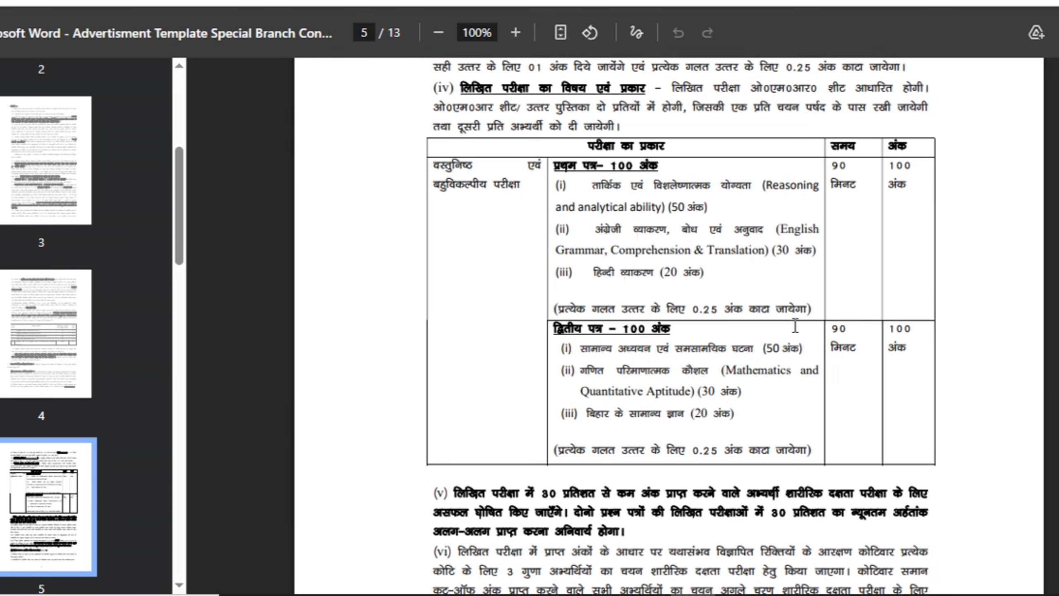
scroll(567, 382, down, 3)
scroll(567, 382, down, 6)
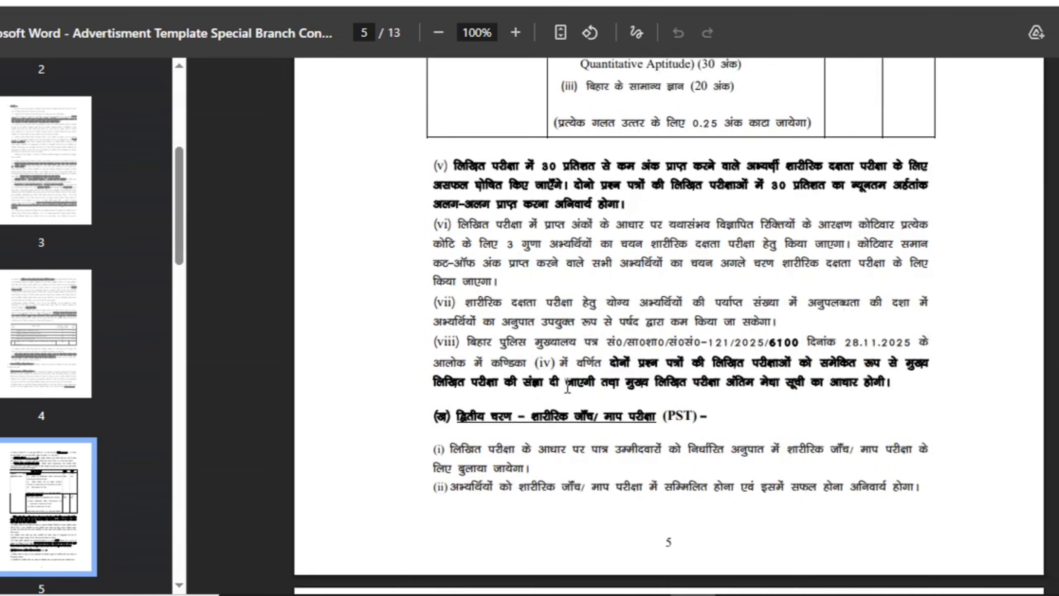
scroll(568, 386, down, 8)
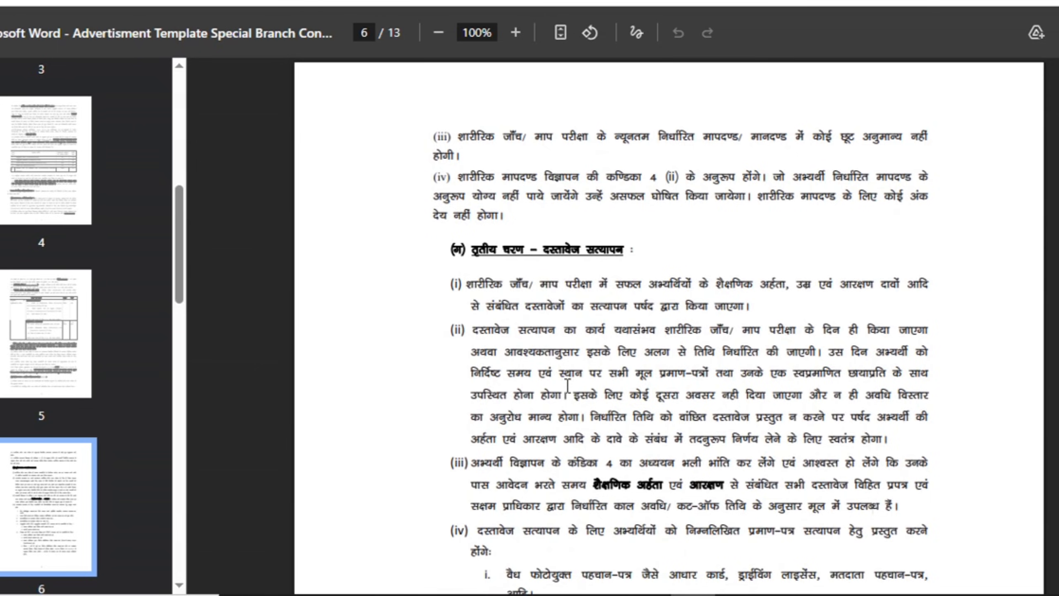
scroll(567, 387, down, 16)
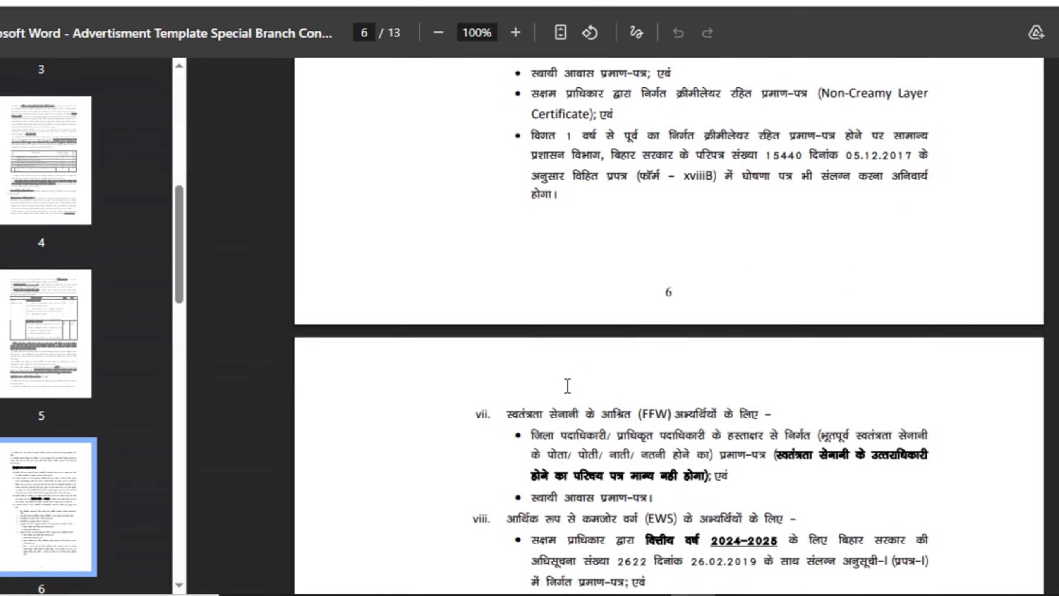
scroll(568, 386, down, 11)
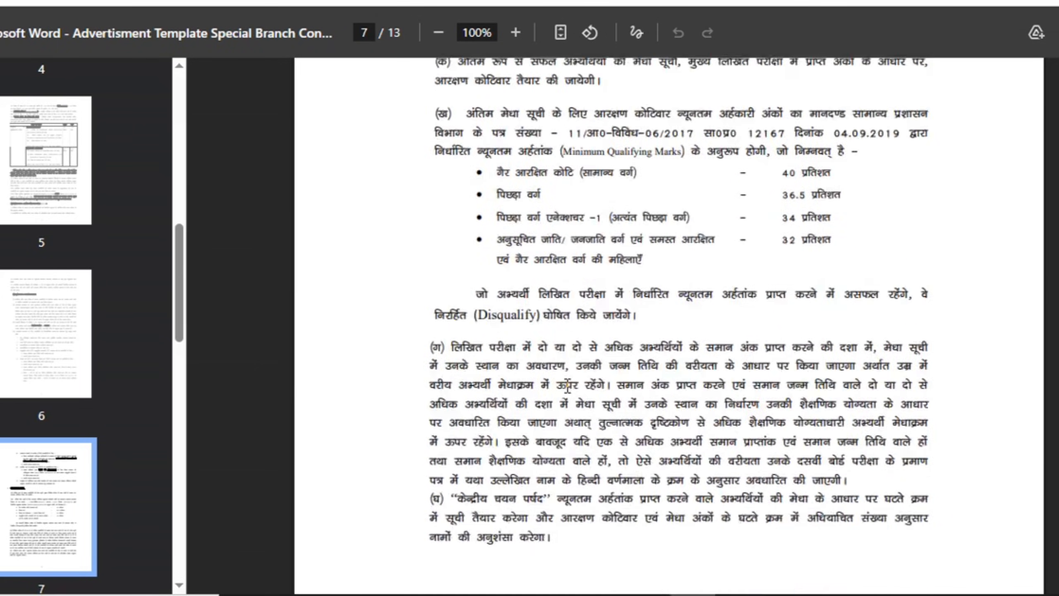
Review the advertisement's medical examination, application fee, cut-off dates and online application instructions on pages 8 to 10
scroll(568, 387, down, 15)
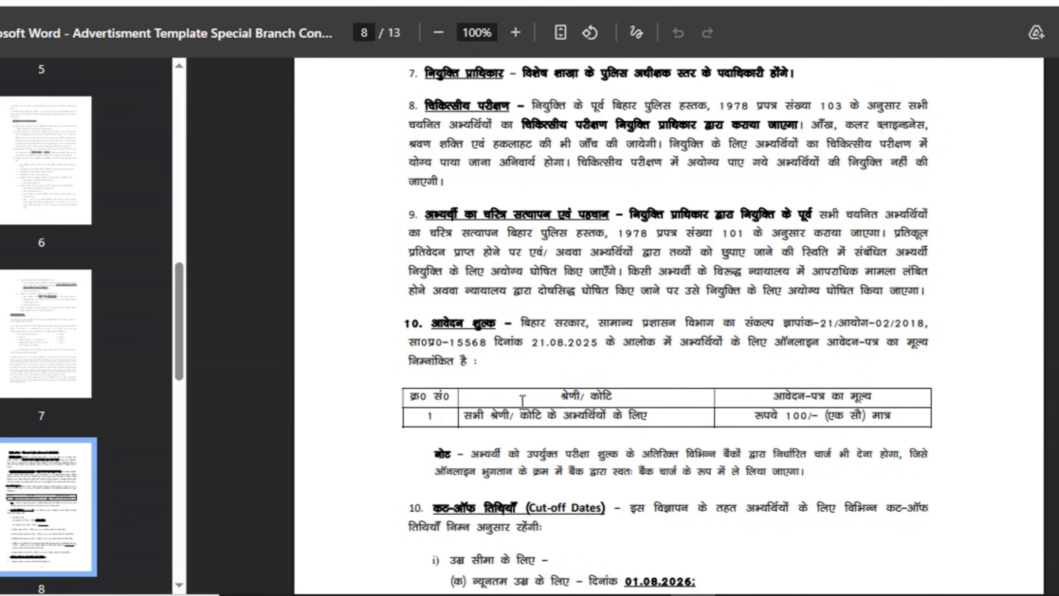
scroll(507, 394, down, 1)
scroll(509, 395, down, 12)
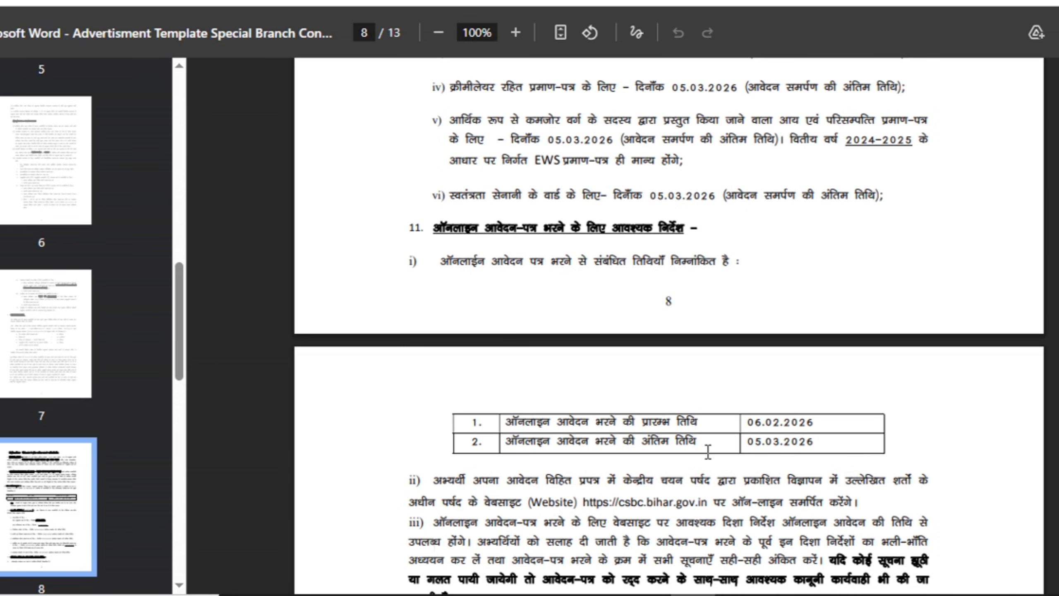
scroll(771, 488, down, 4)
scroll(771, 487, down, 15)
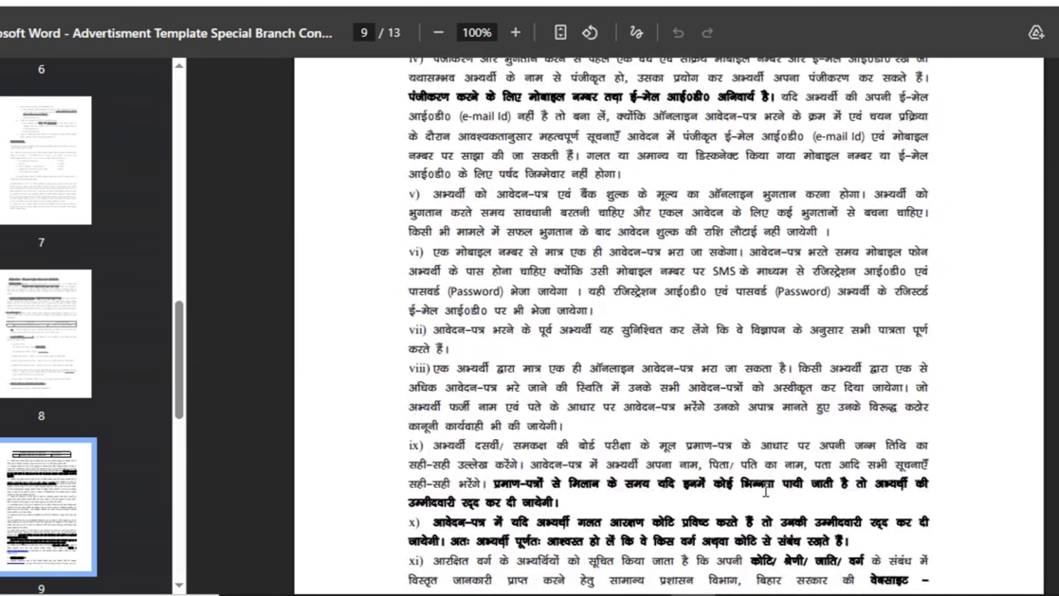
scroll(766, 488, up, 20)
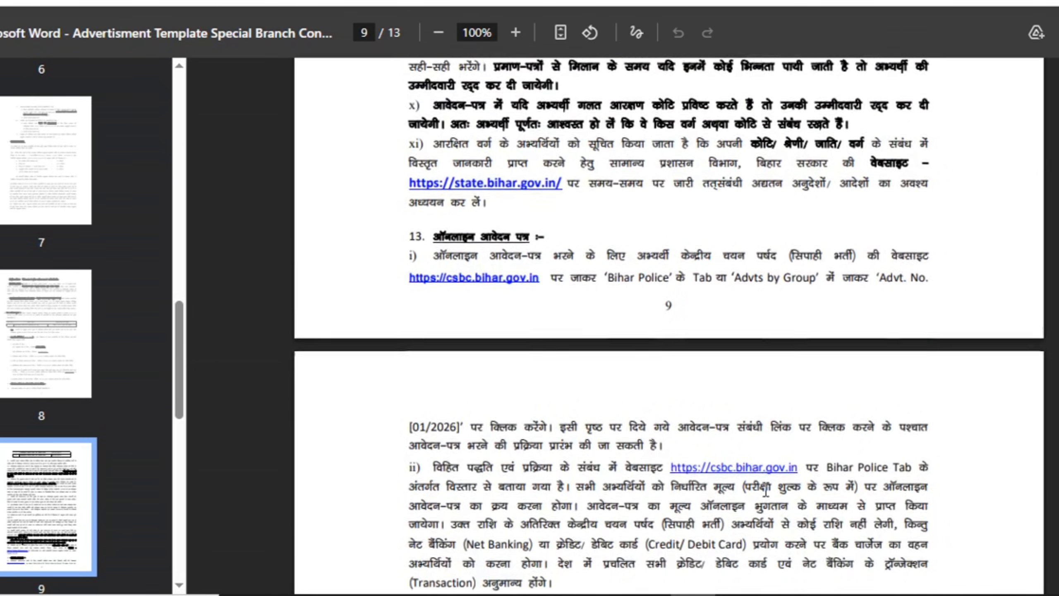
scroll(766, 490, up, 11)
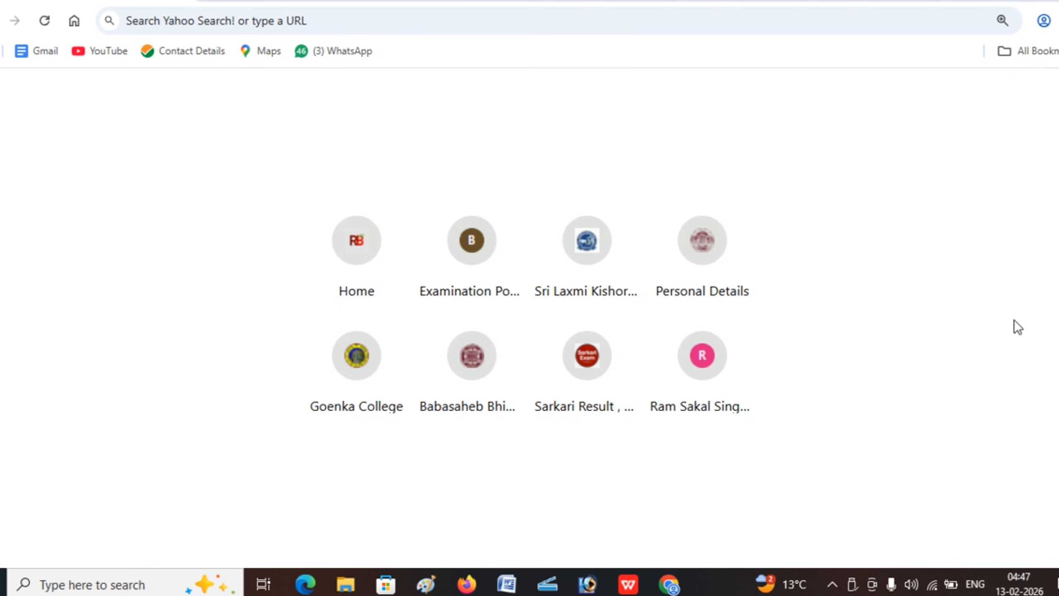
Switch to the web browser and search the web for "BIHAR POLICE CONSTABLE"
click(353, 26)
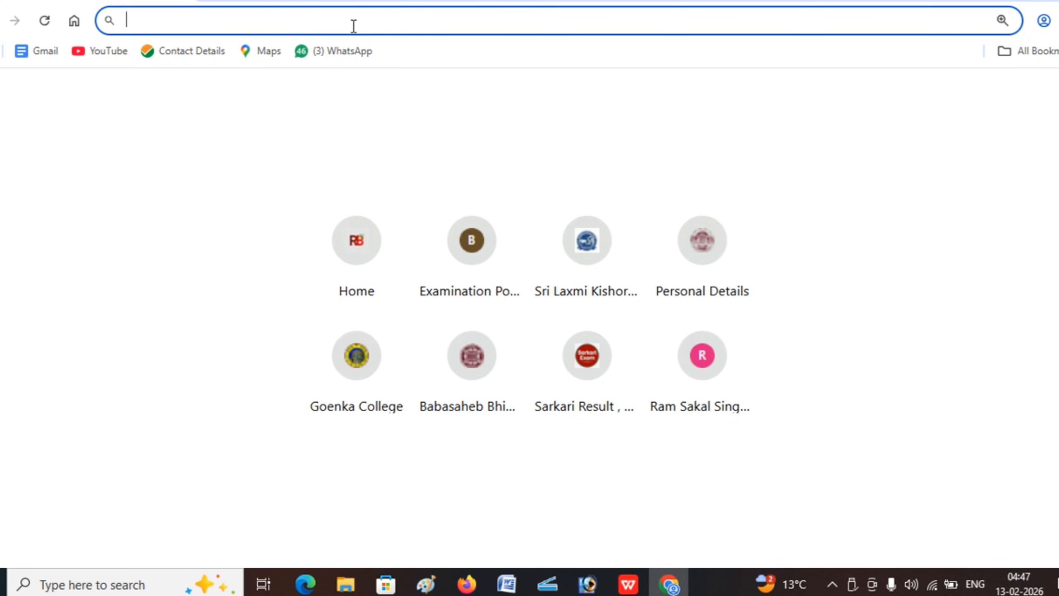
text(BIHAR)
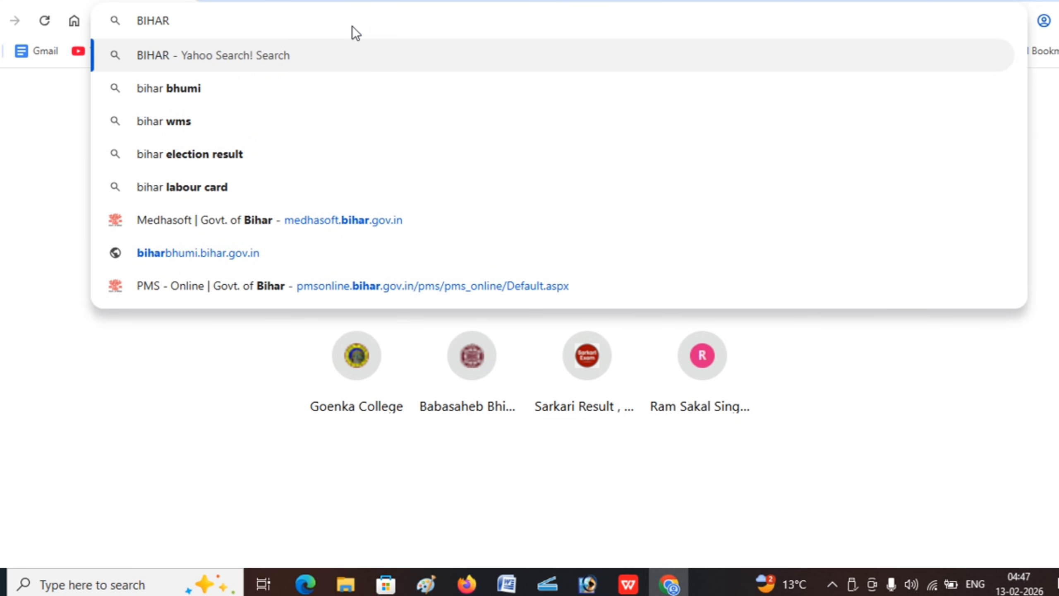
text( POL)
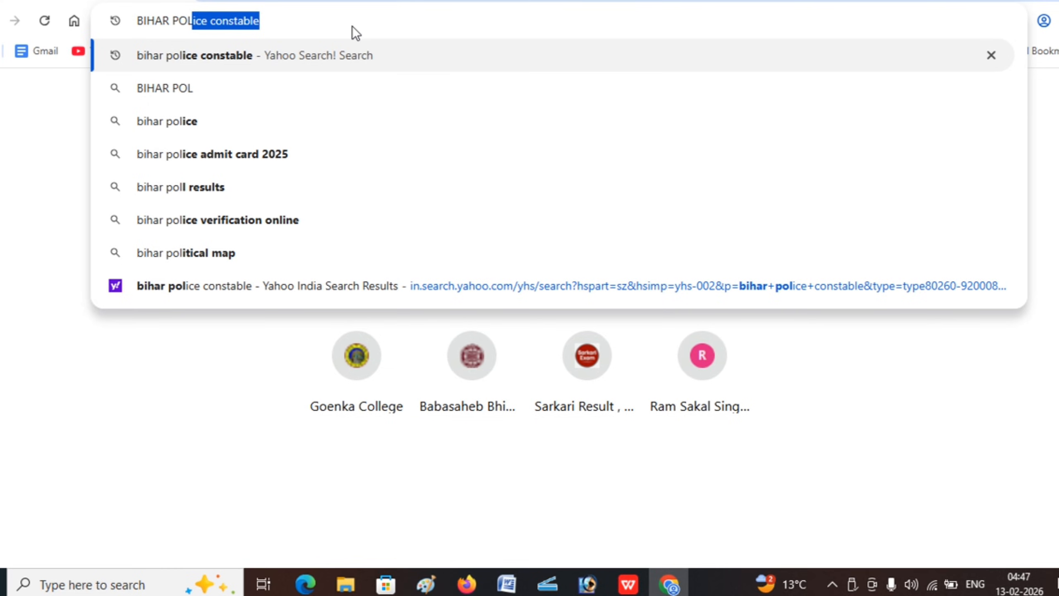
text(ICE)
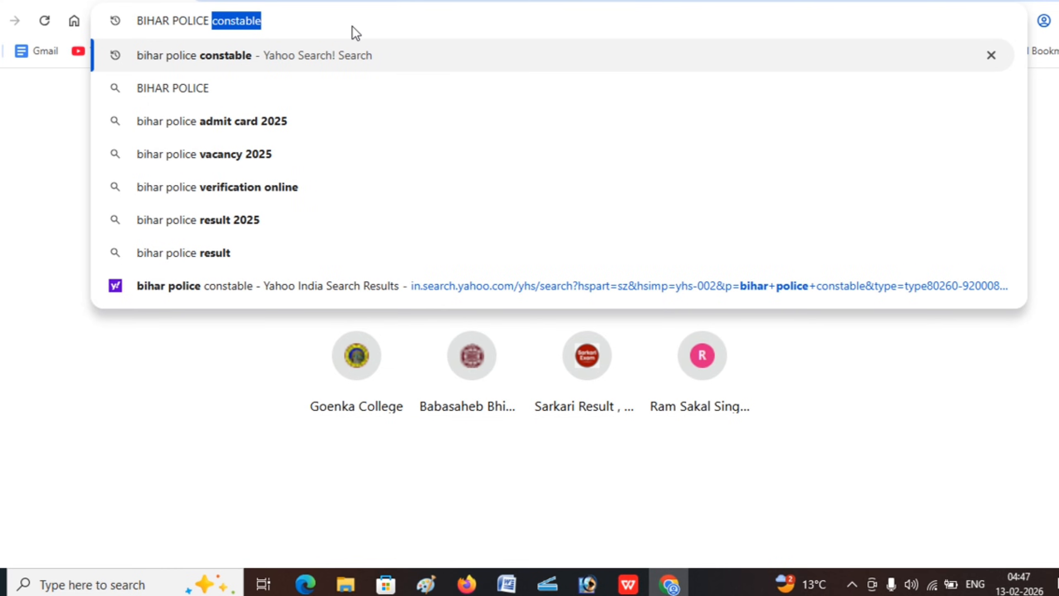
text( CONST)
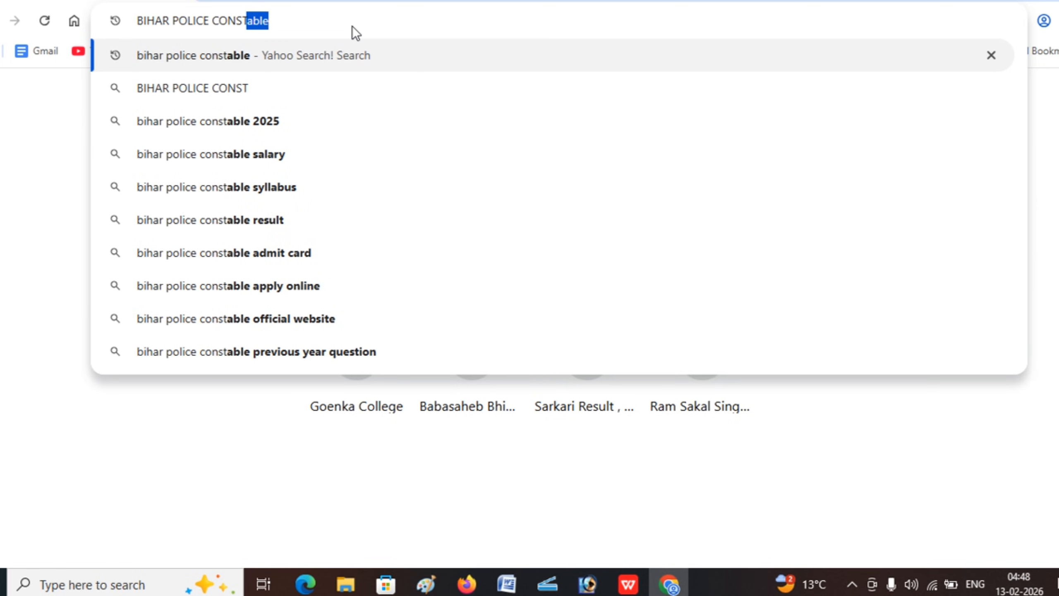
text(ABLE)
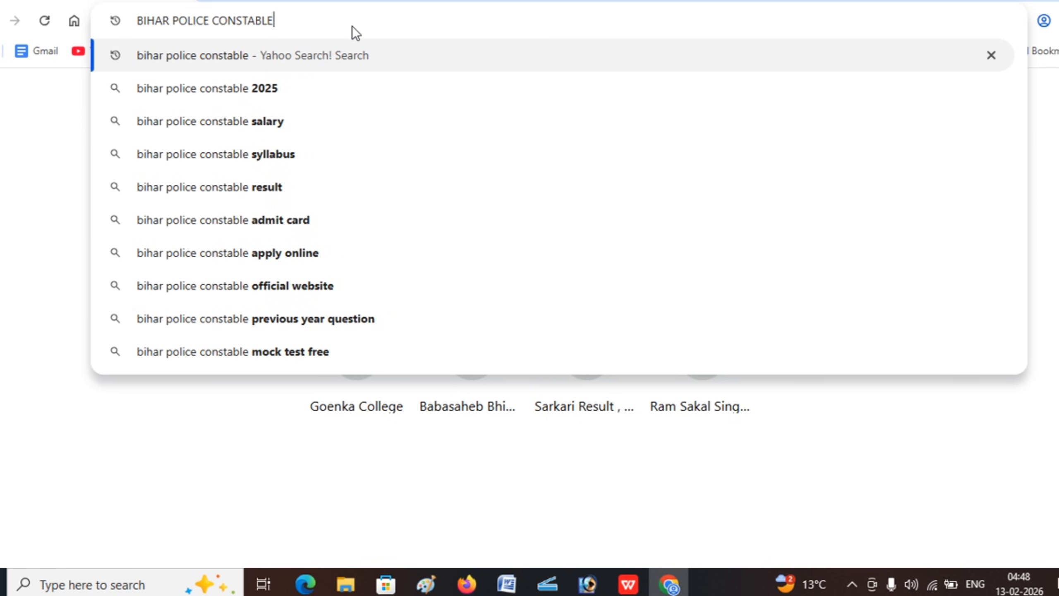
key(Return)
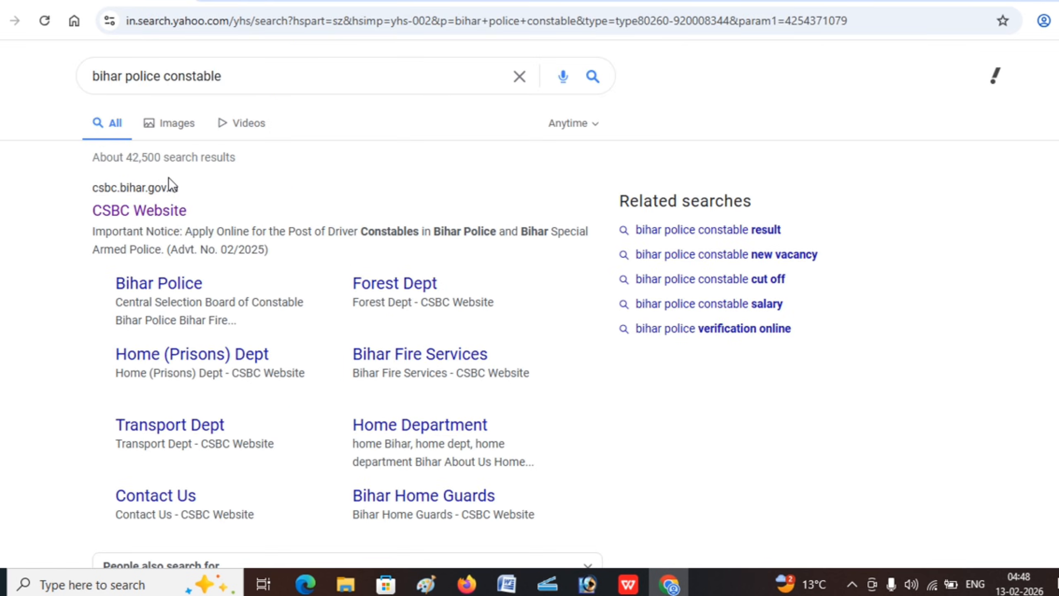
Open the CSBC website's Apply Online notice for Special Branch constables (Advt. No. 01/2026) and start Step-1 Registration
click(145, 216)
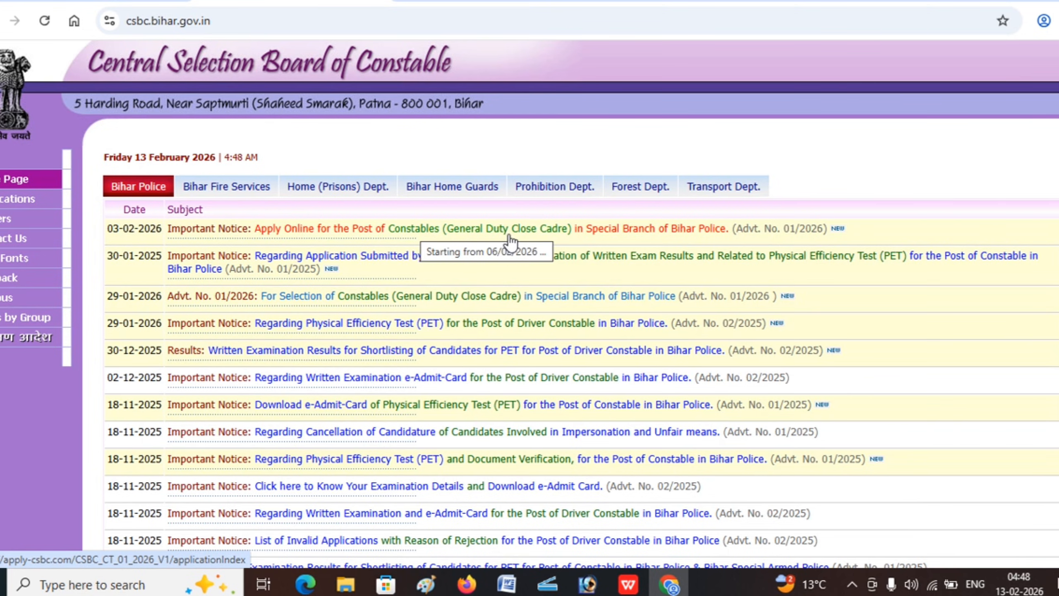
click(312, 234)
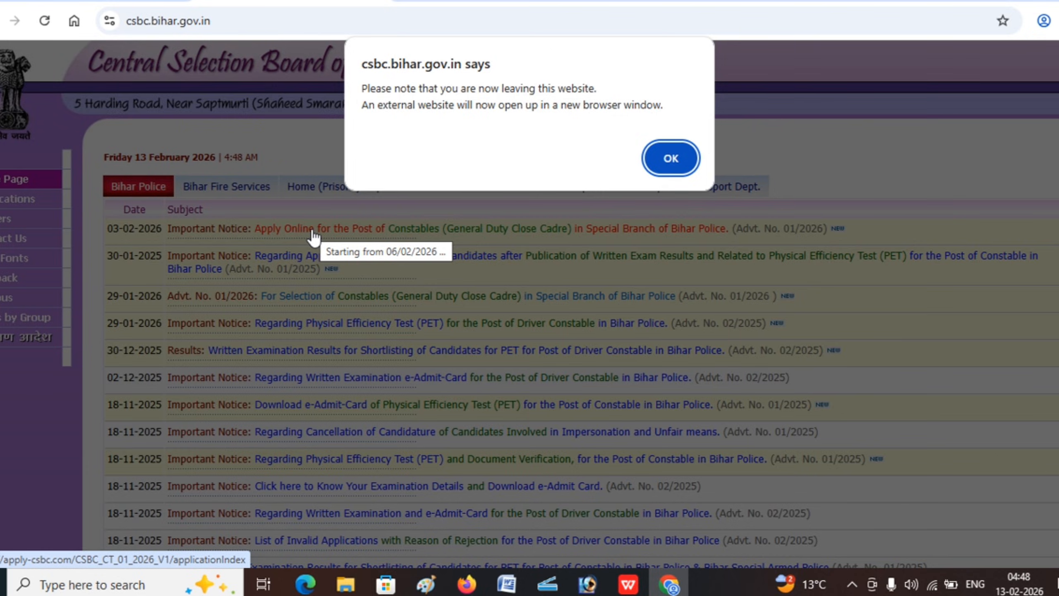
click(659, 156)
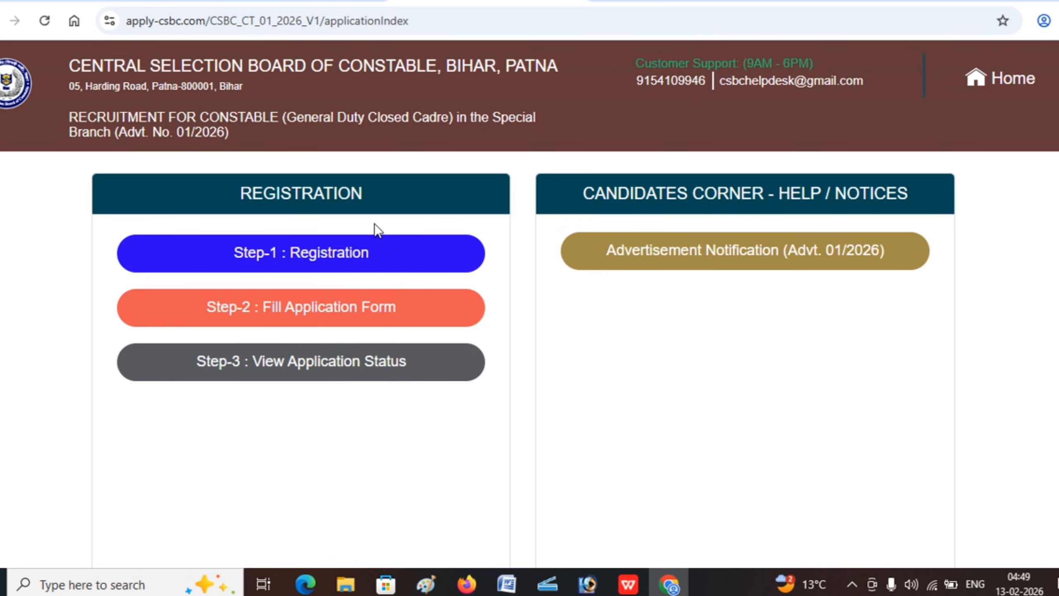
click(329, 252)
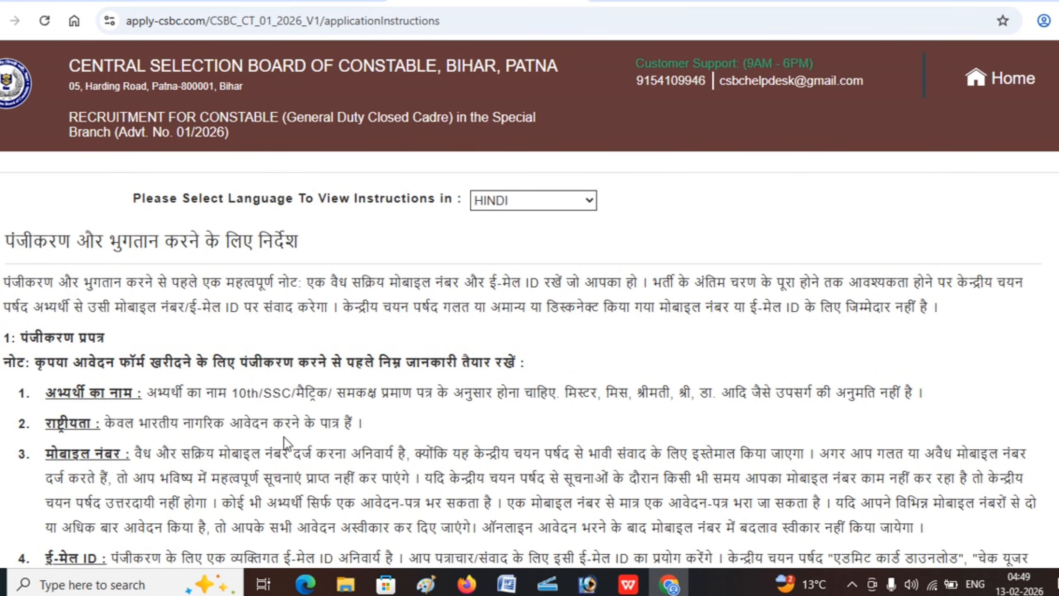
Read through the Hindi registration instructions, accept the declaration at their end and proceed to registration and payment
scroll(284, 439, down, 1)
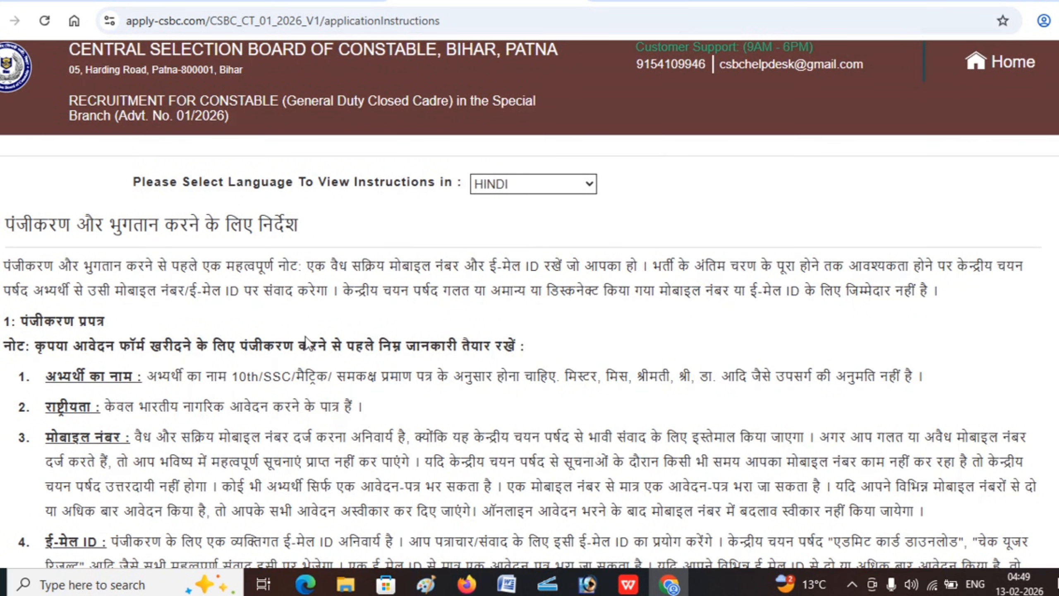
scroll(334, 417, down, 8)
scroll(334, 417, down, 9)
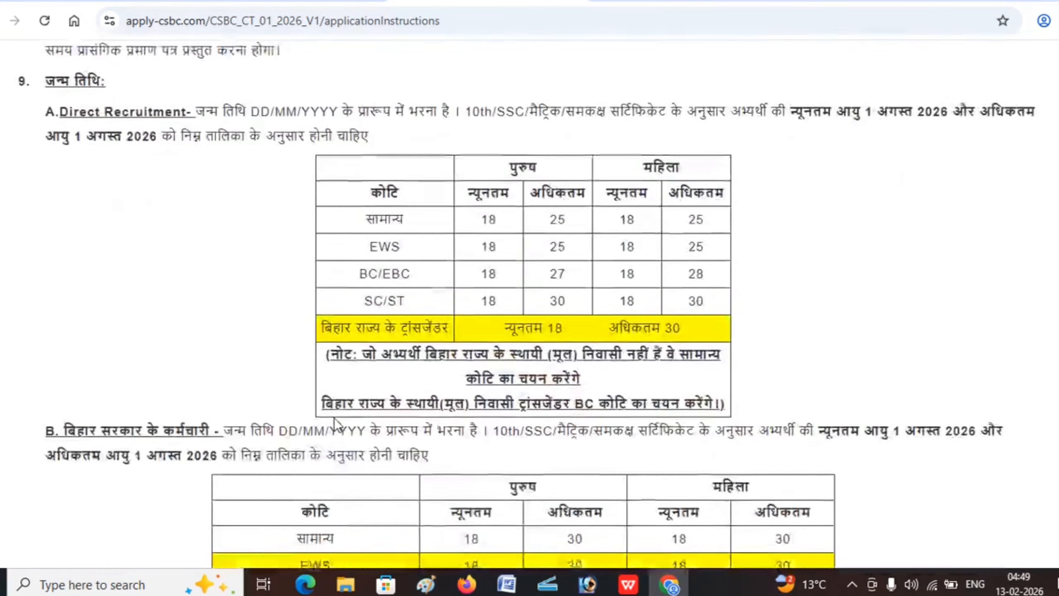
scroll(334, 417, up, 7)
scroll(334, 417, down, 4)
scroll(334, 418, down, 1)
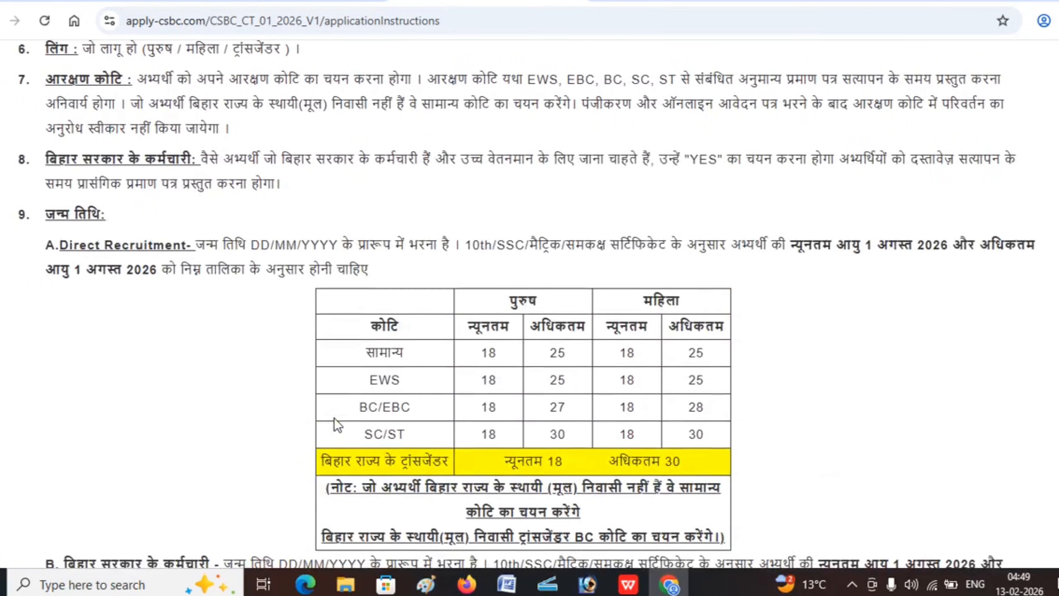
scroll(334, 417, down, 18)
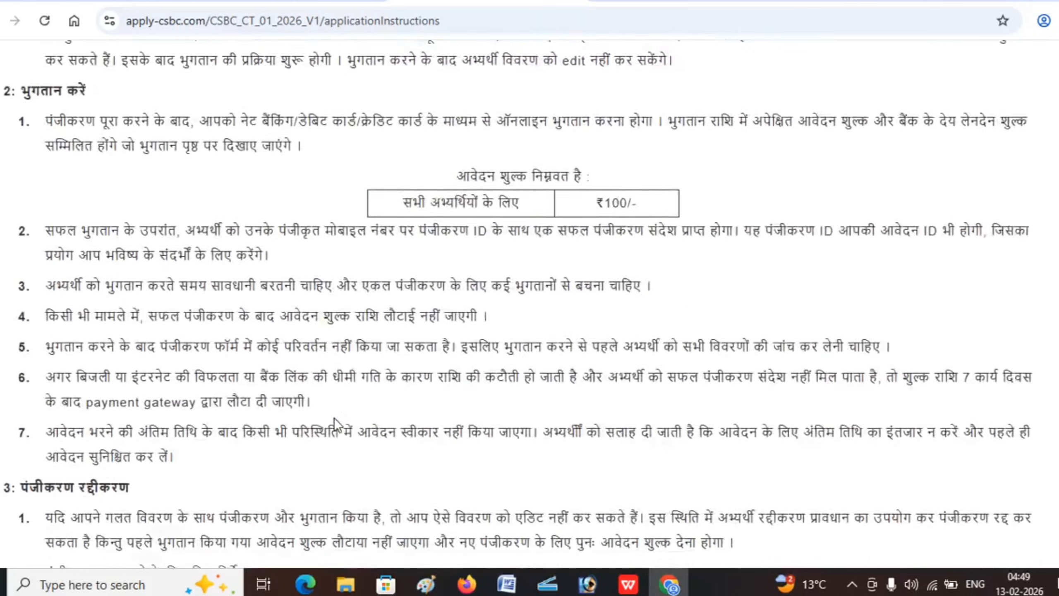
scroll(334, 417, down, 15)
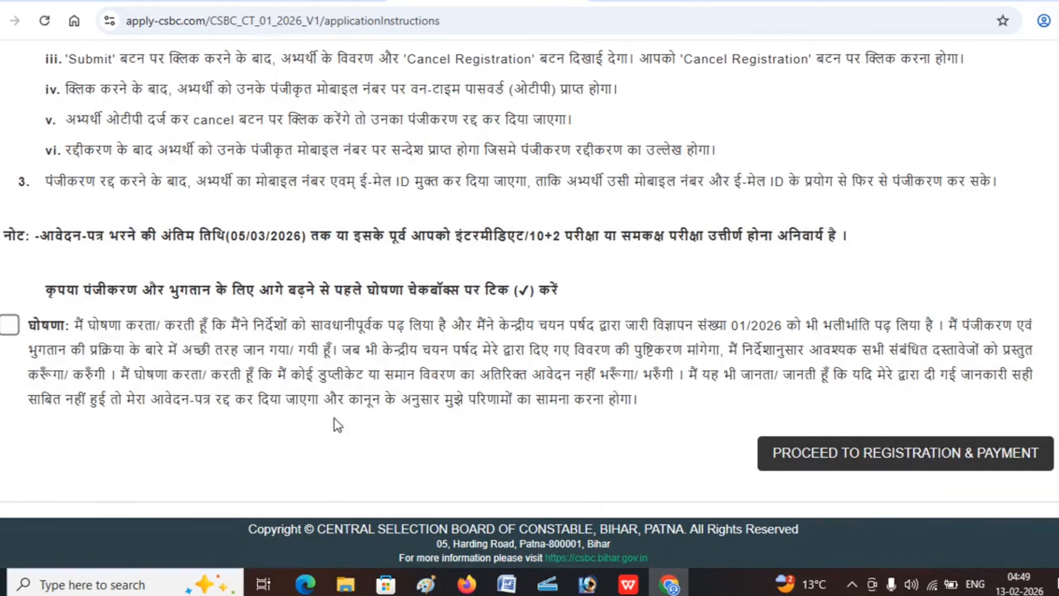
click(5, 331)
click(835, 467)
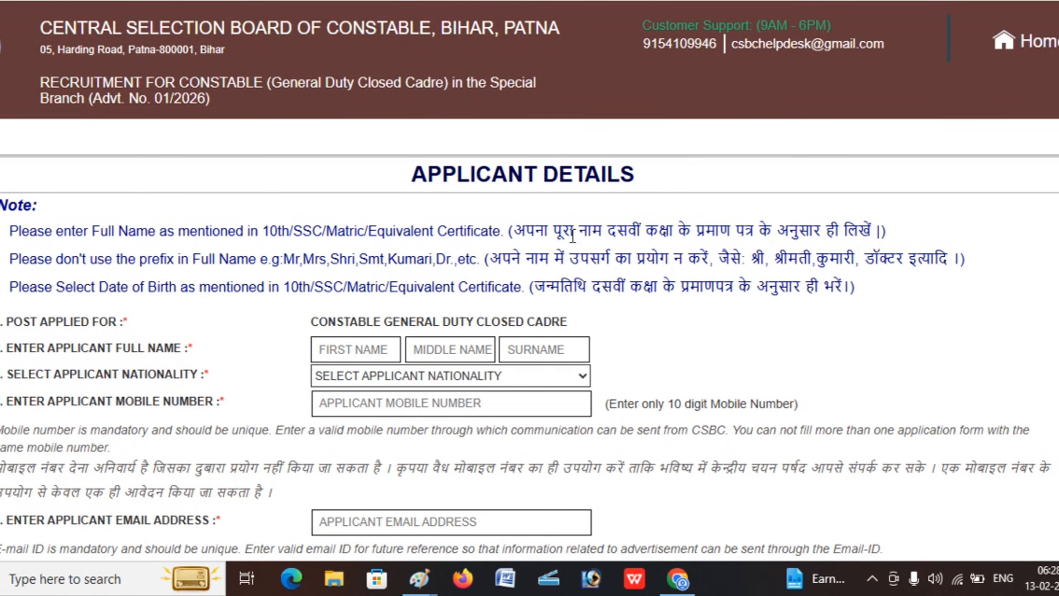
Examine the Applicant Details form, including the first name, middle name and surname fields
scroll(728, 320, down, 5)
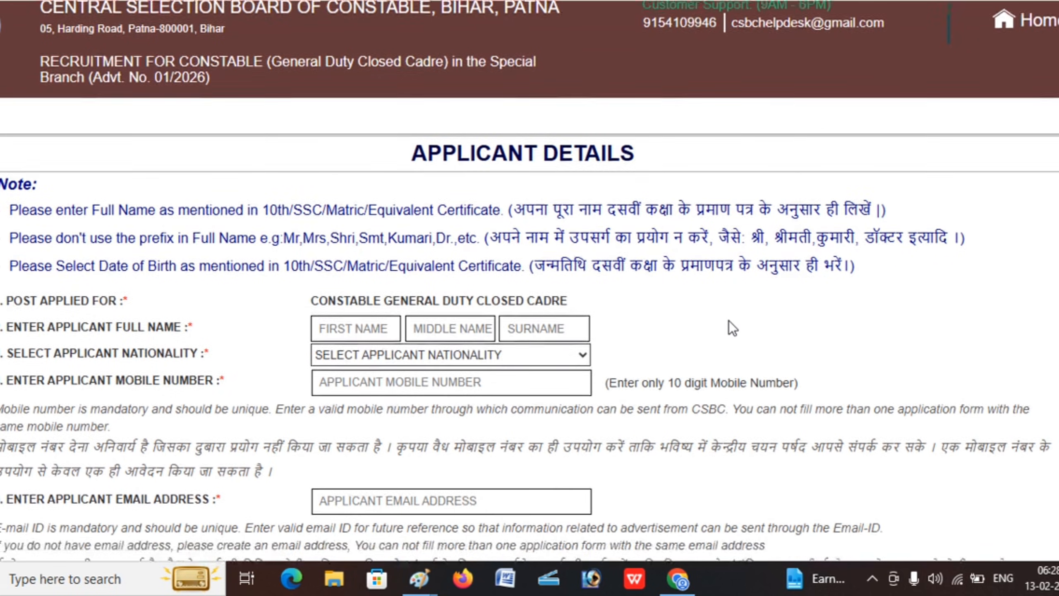
scroll(729, 326, up, 2)
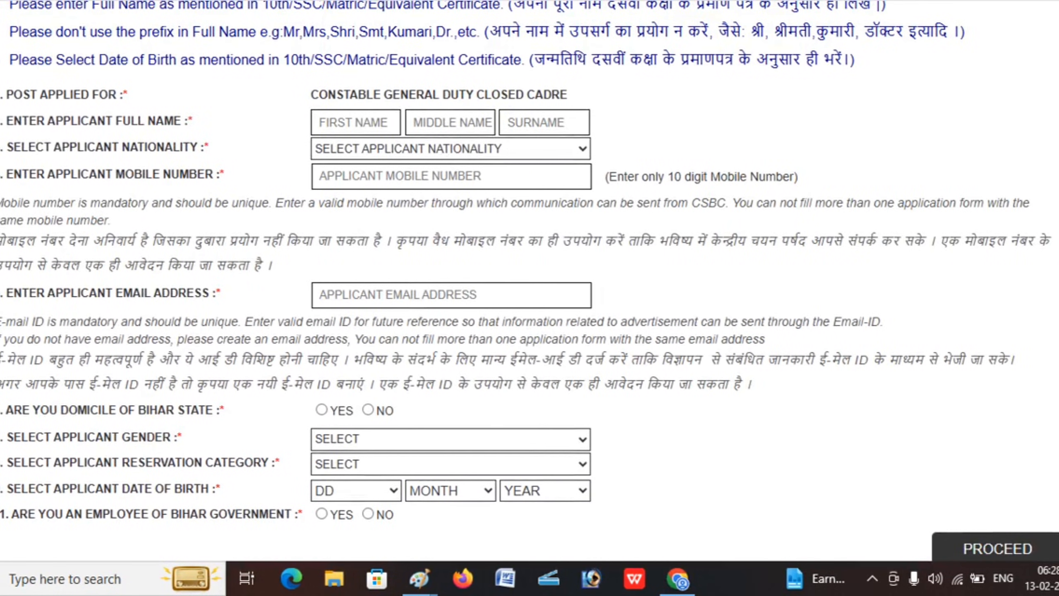
click(369, 120)
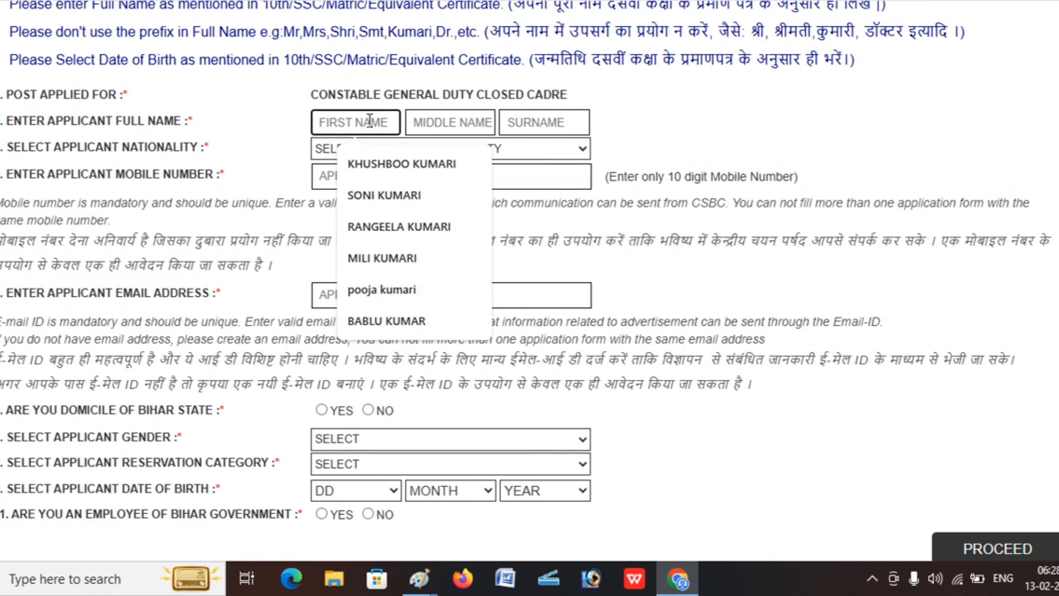
click(450, 123)
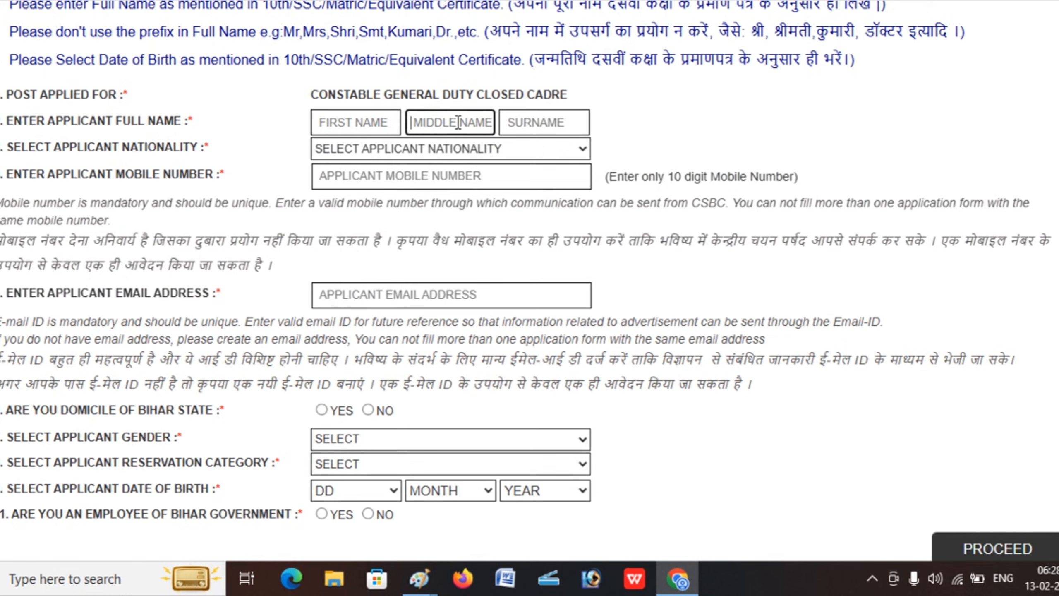
click(516, 122)
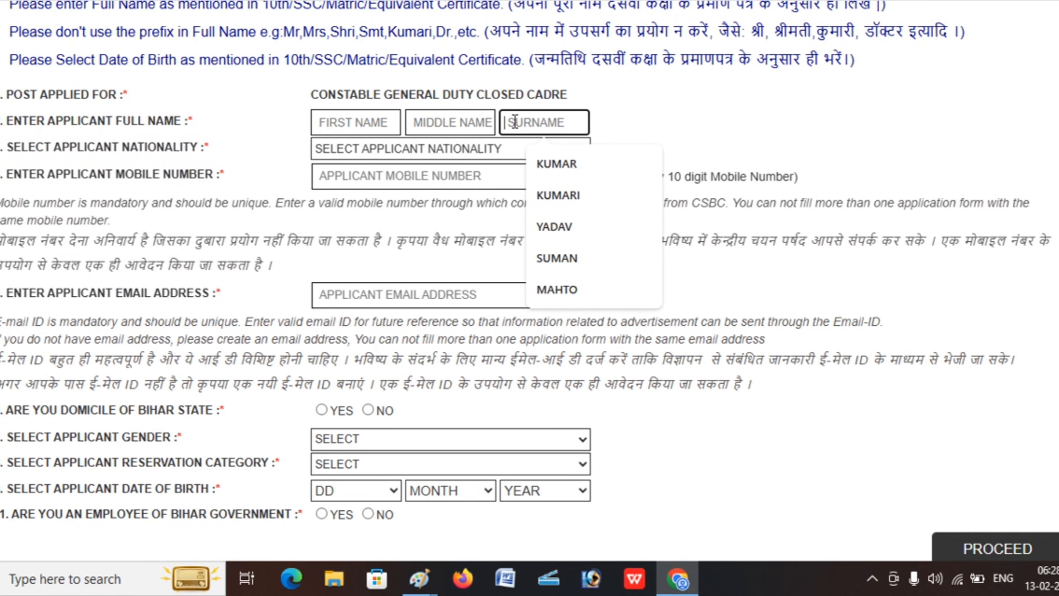
click(363, 114)
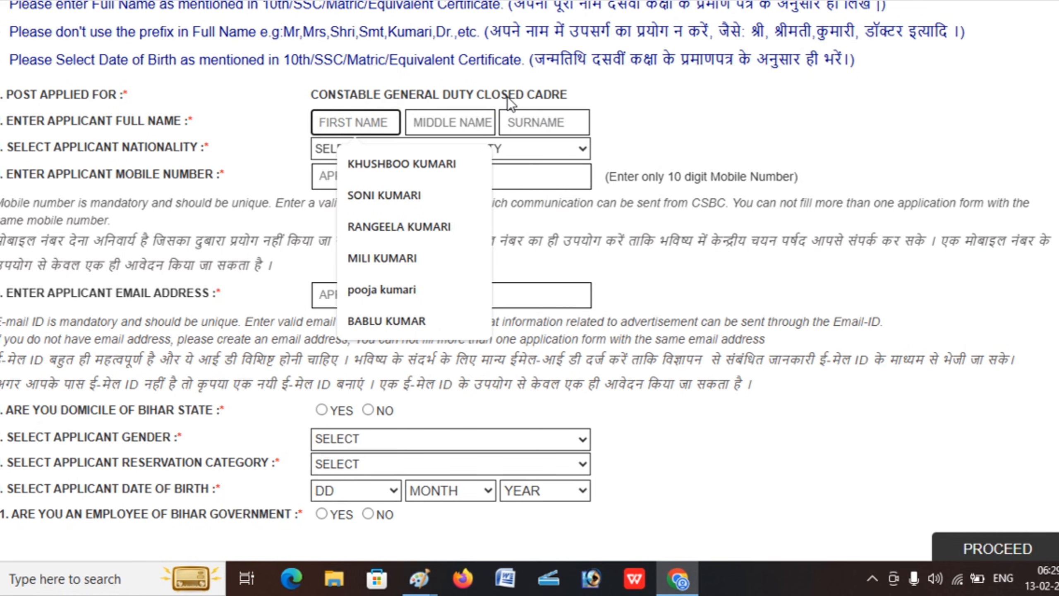
click(531, 112)
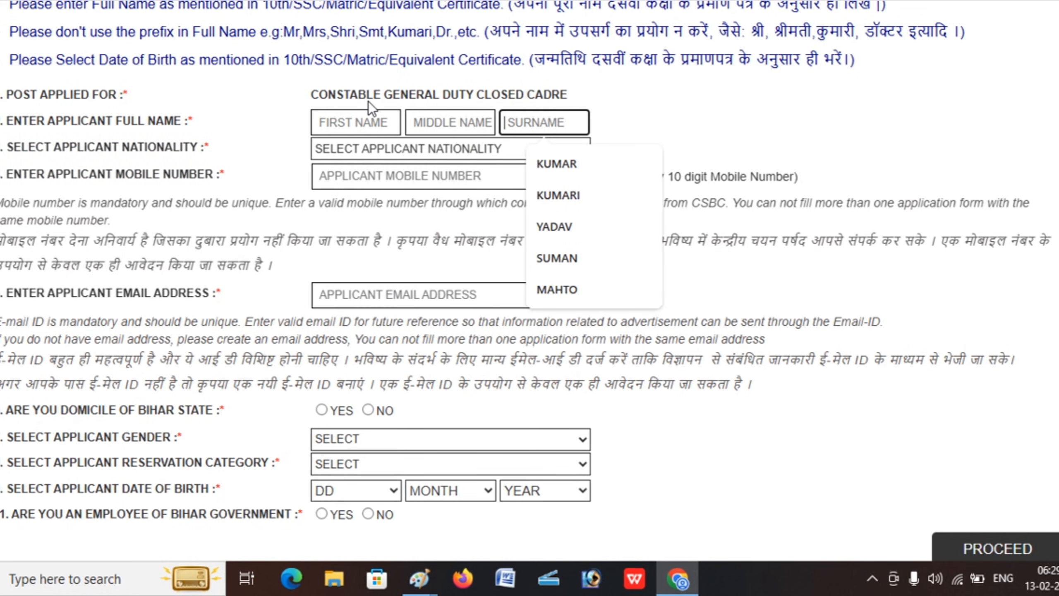
Select Indian as the applicant's nationality in the registration form
click(448, 155)
click(449, 154)
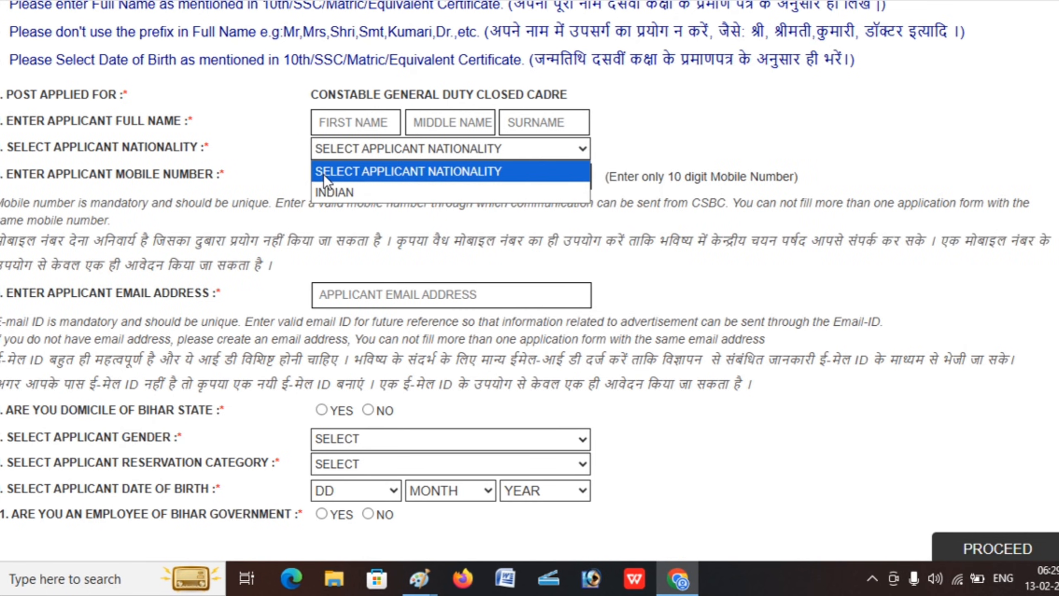
click(339, 191)
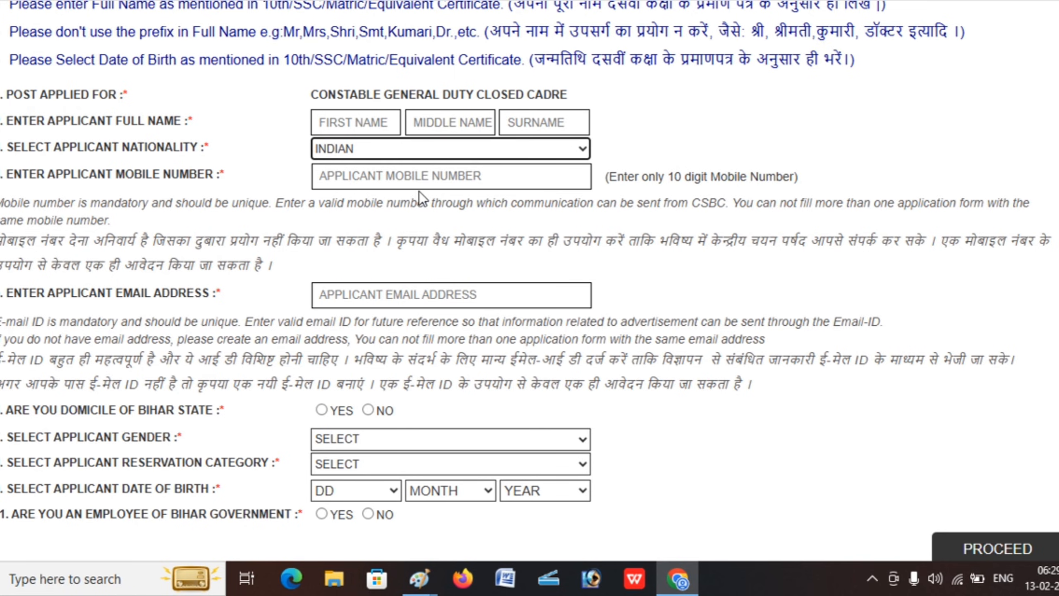
Examine the applicant mobile number and email address fields and their notes, leaving both fields blank
click(421, 175)
scroll(322, 277, down, 1)
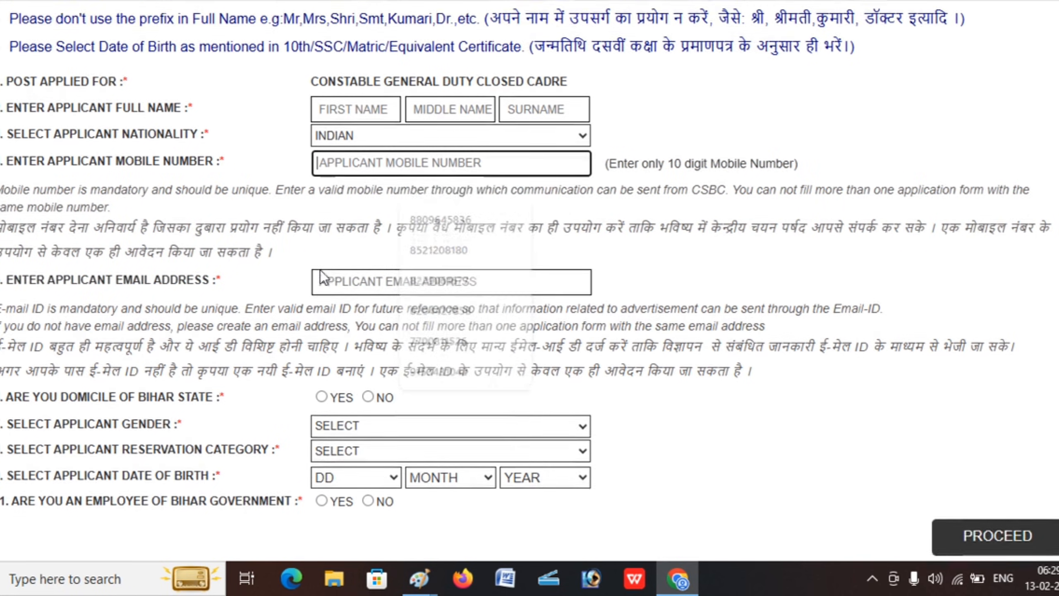
scroll(323, 278, down, 2)
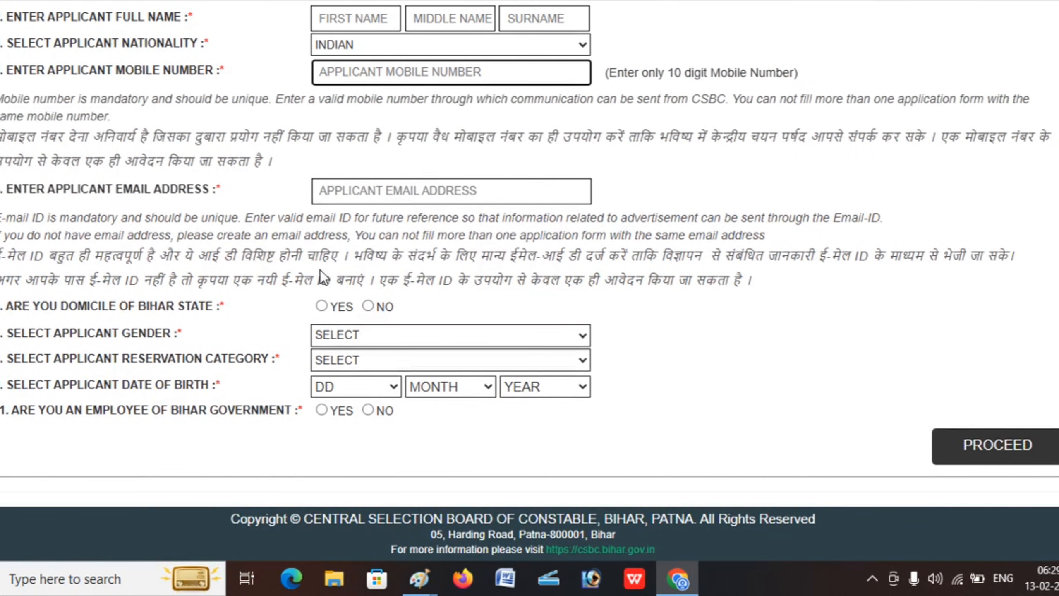
click(411, 190)
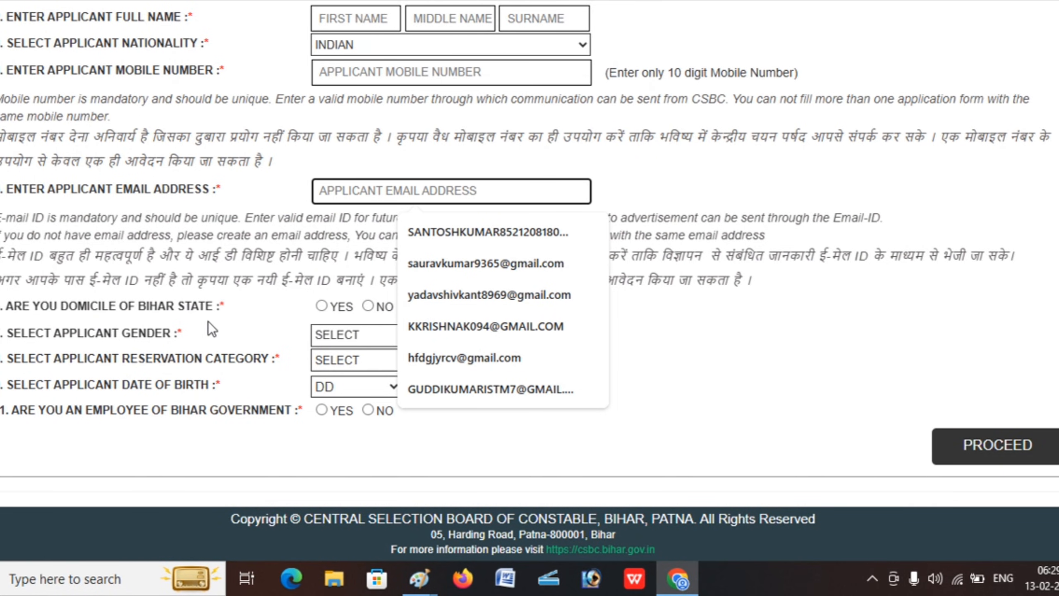
click(235, 329)
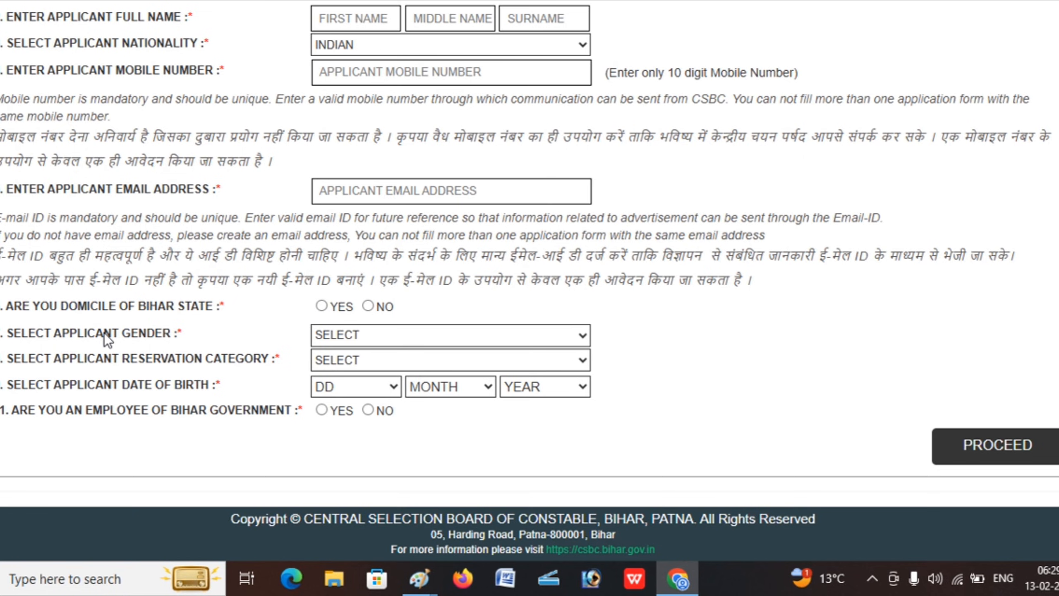
Review the choices offered for applicant gender and reservation category without selecting any
click(386, 333)
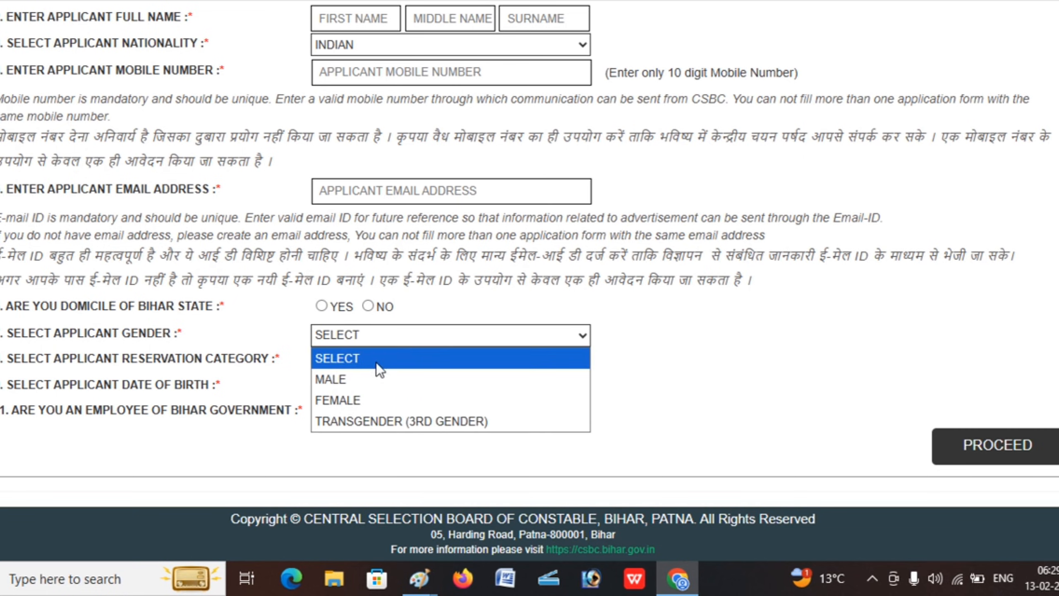
click(301, 333)
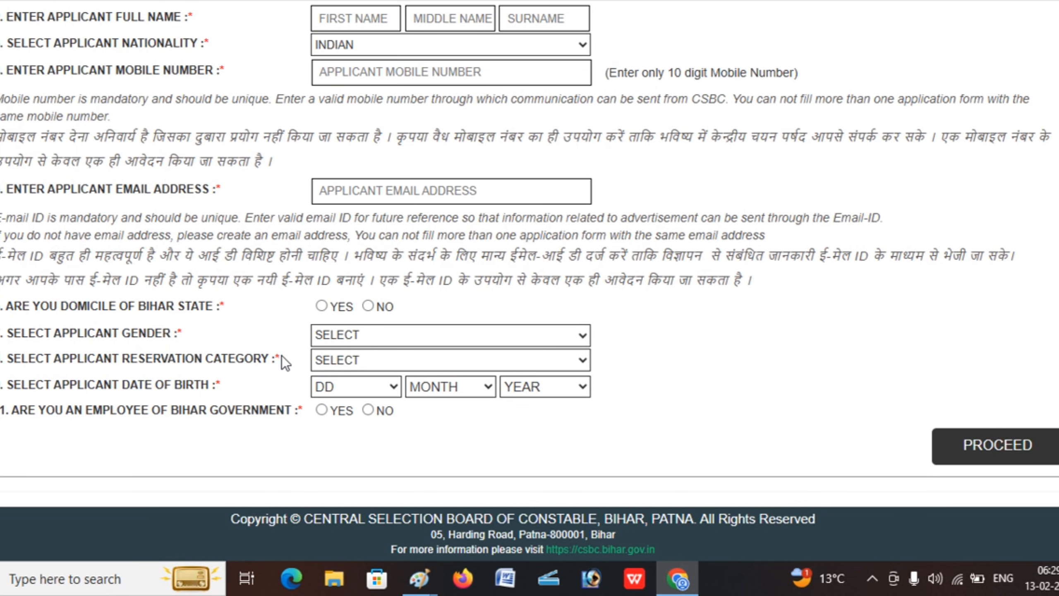
click(345, 362)
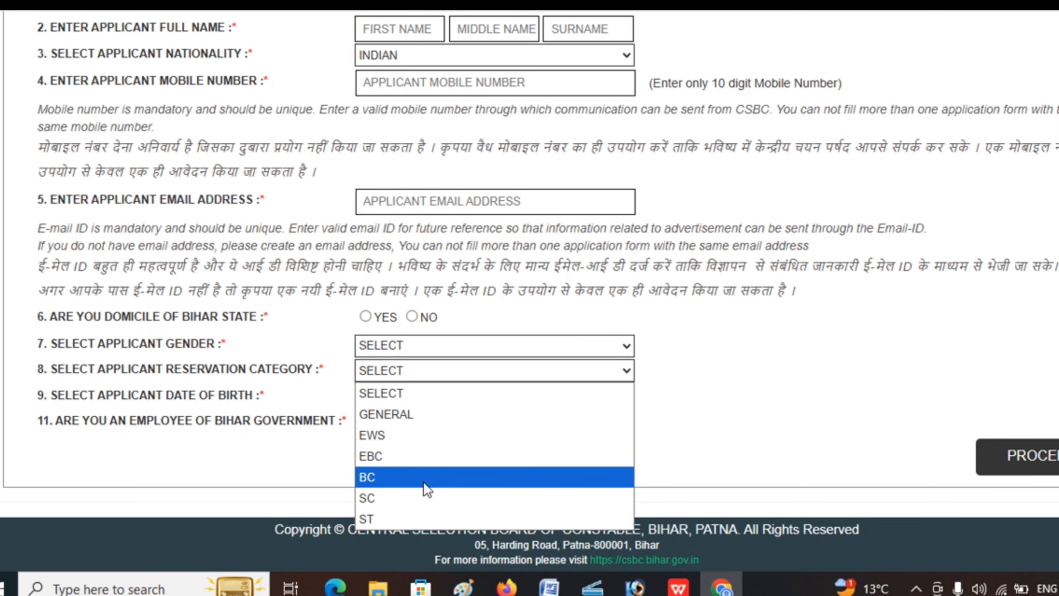
click(329, 486)
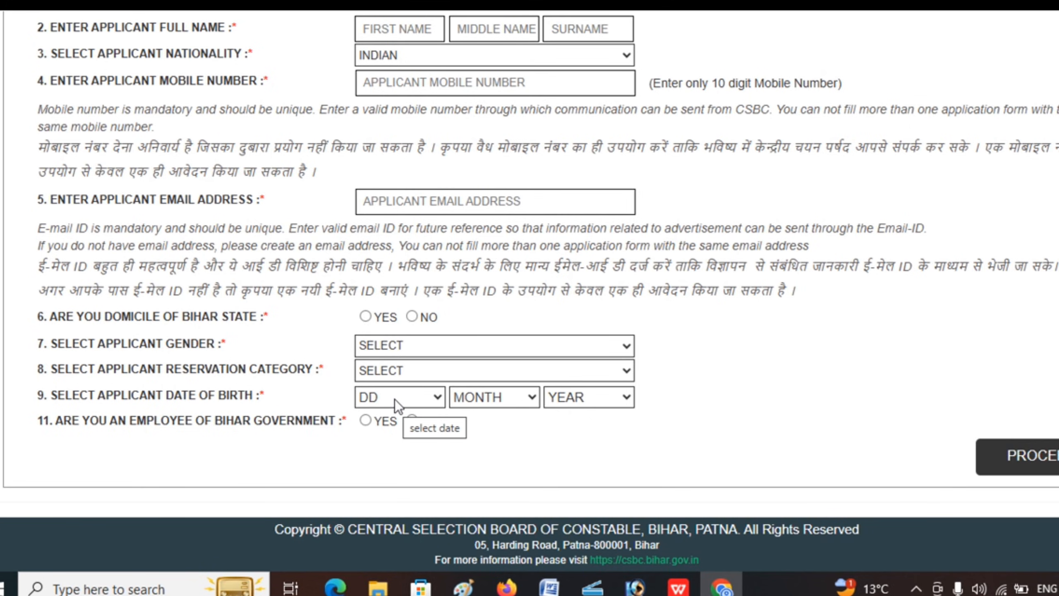
Select the day, month and year of the applicant's date of birth
click(407, 401)
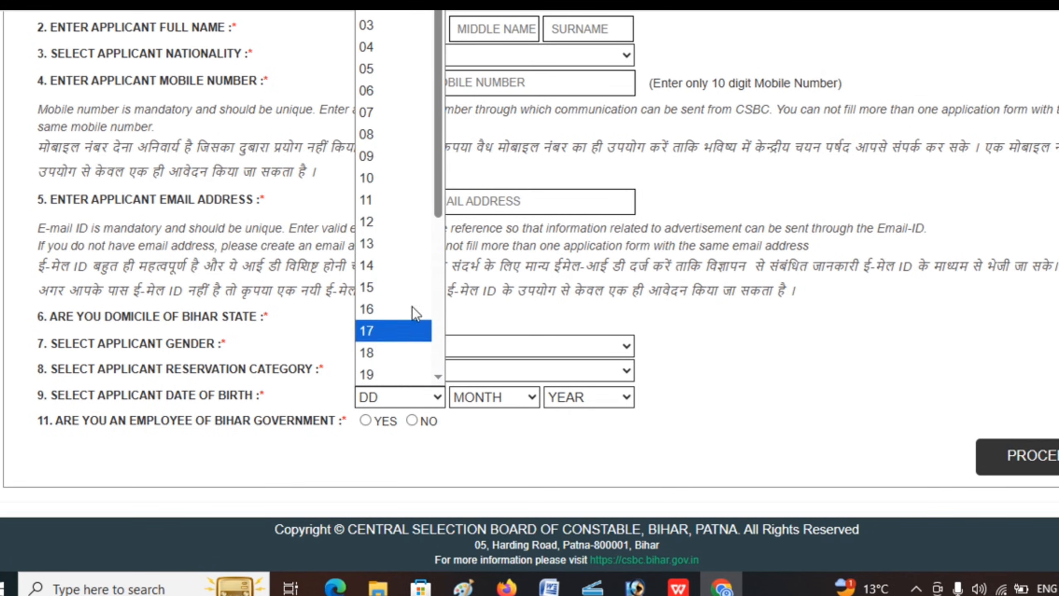
click(402, 263)
click(479, 398)
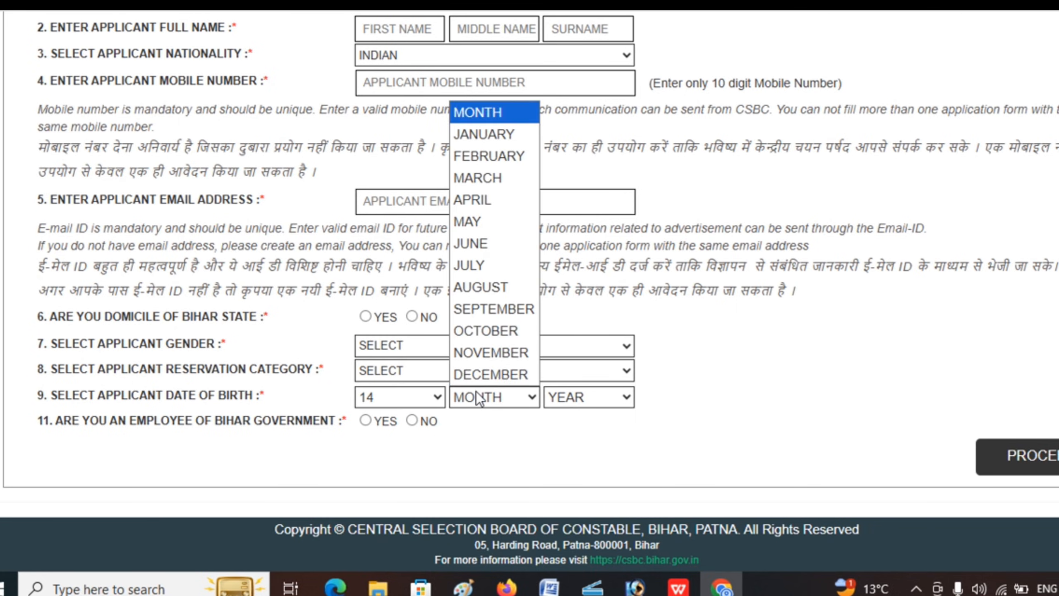
click(490, 352)
click(589, 397)
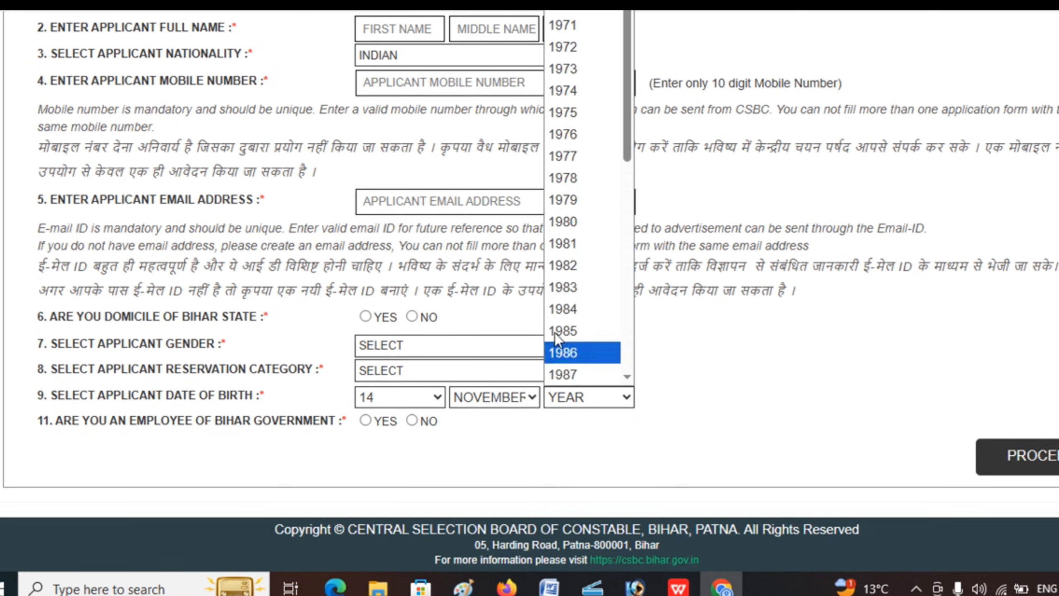
scroll(554, 333, down, 7)
click(571, 334)
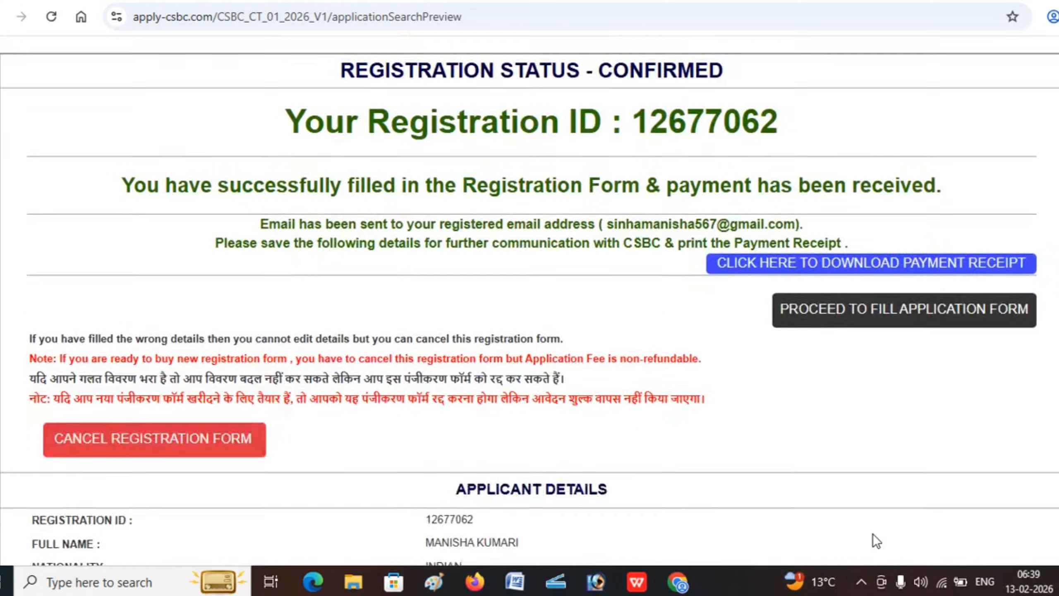
Proceed from the confirmed registration to the application form instructions, confirming that educational and address details are ready
scroll(872, 534, up, 3)
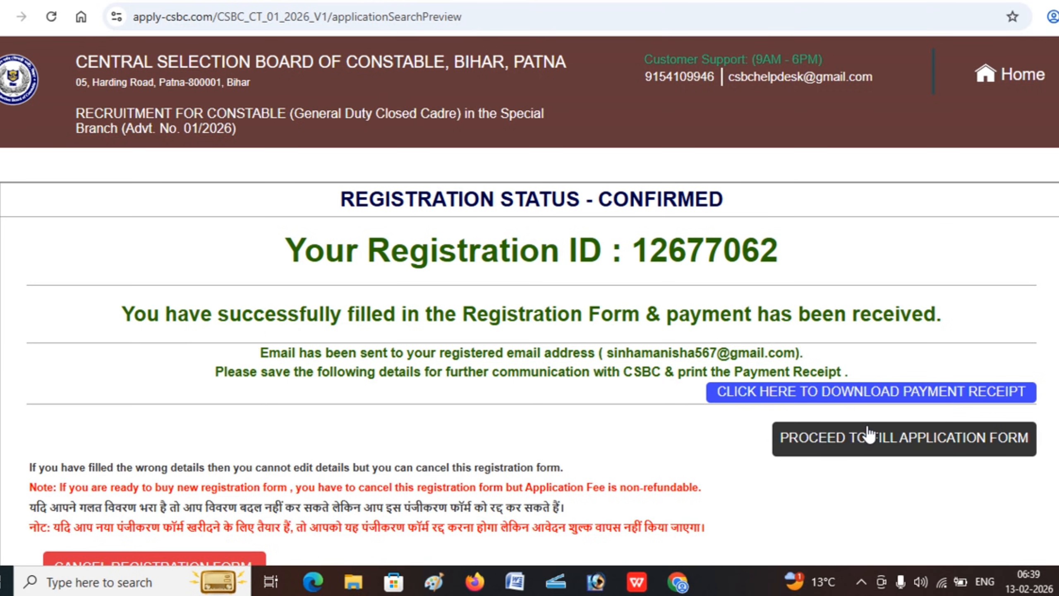
click(826, 454)
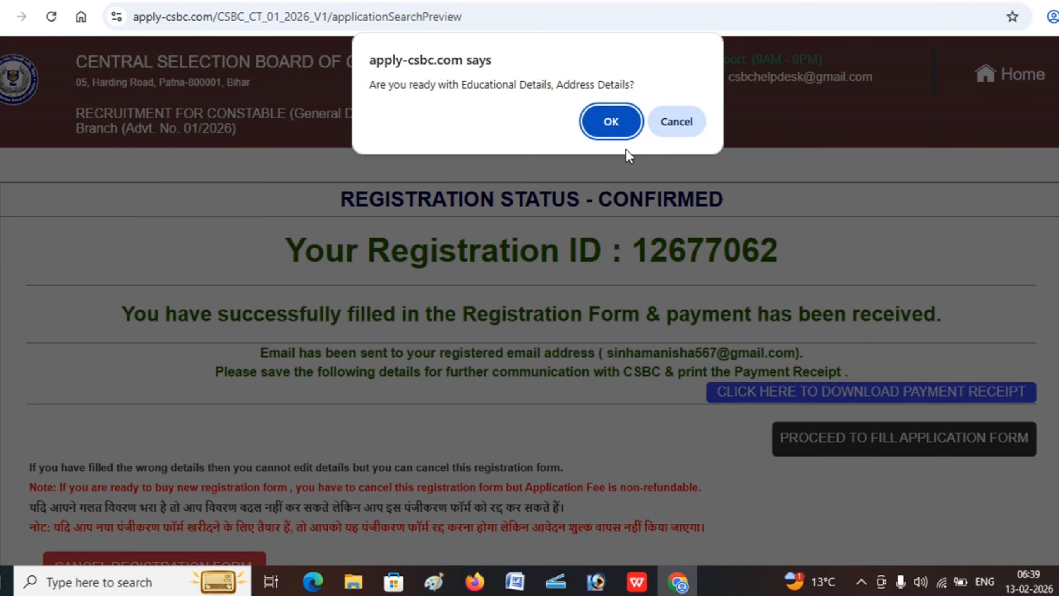
click(613, 120)
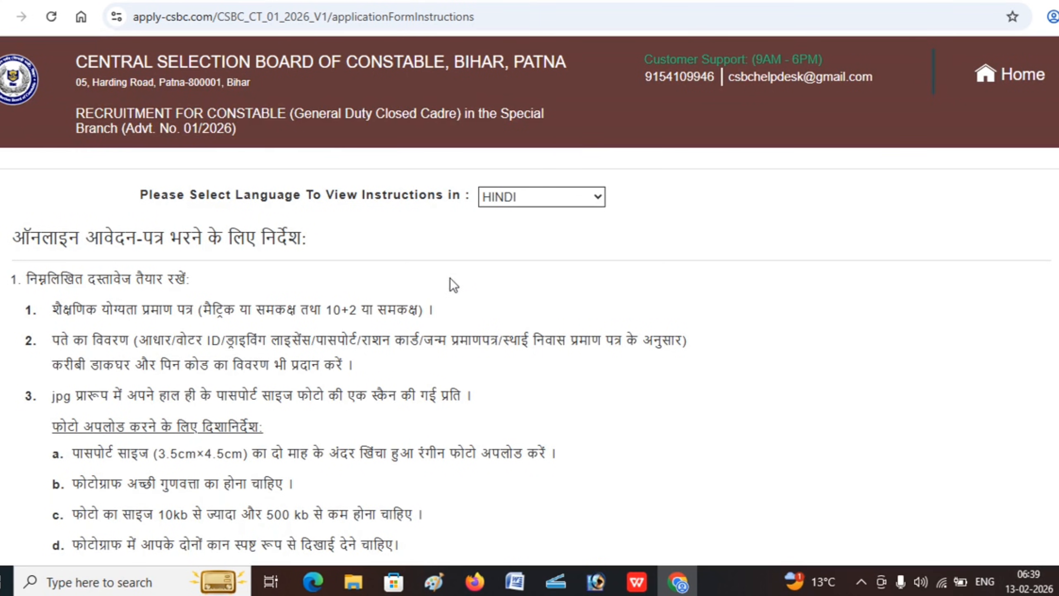
Look through the Hindi application instructions, accept the declaration at their end and proceed to fill the application form
scroll(452, 300, down, 5)
scroll(454, 320, down, 10)
scroll(454, 319, up, 20)
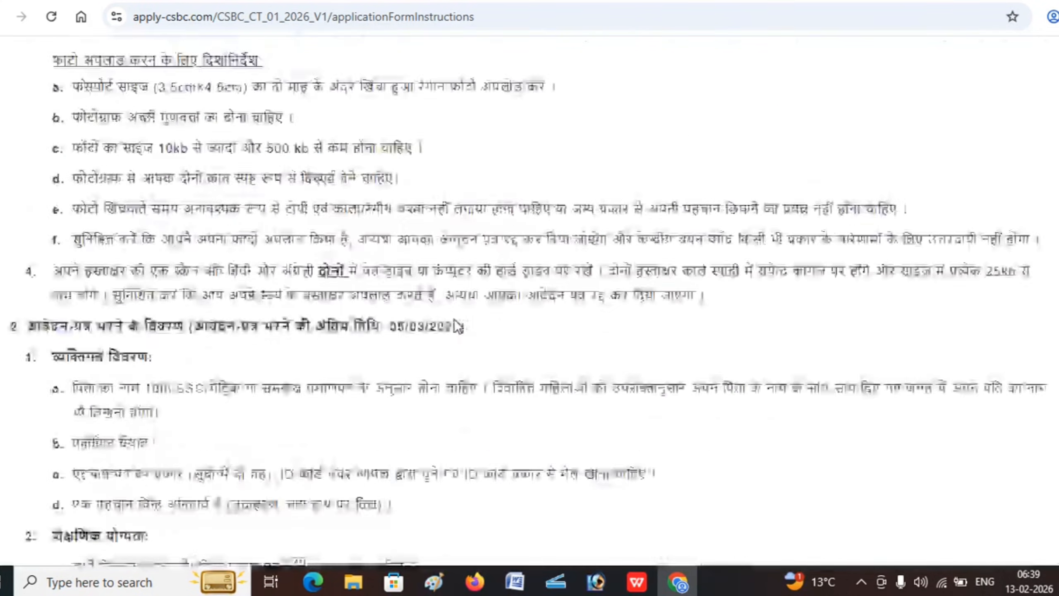
scroll(454, 319, down, 20)
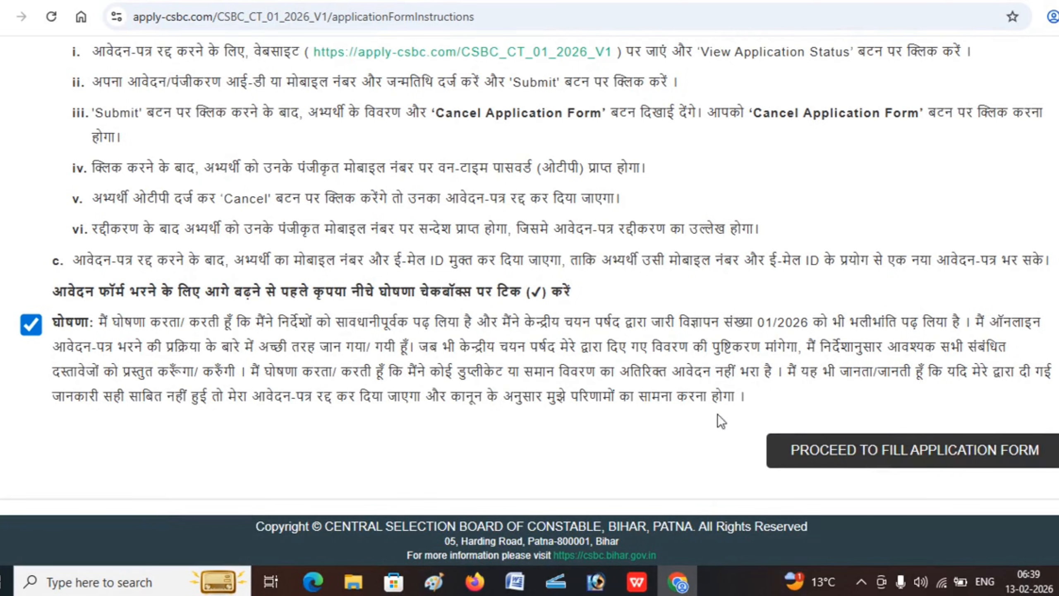
click(846, 451)
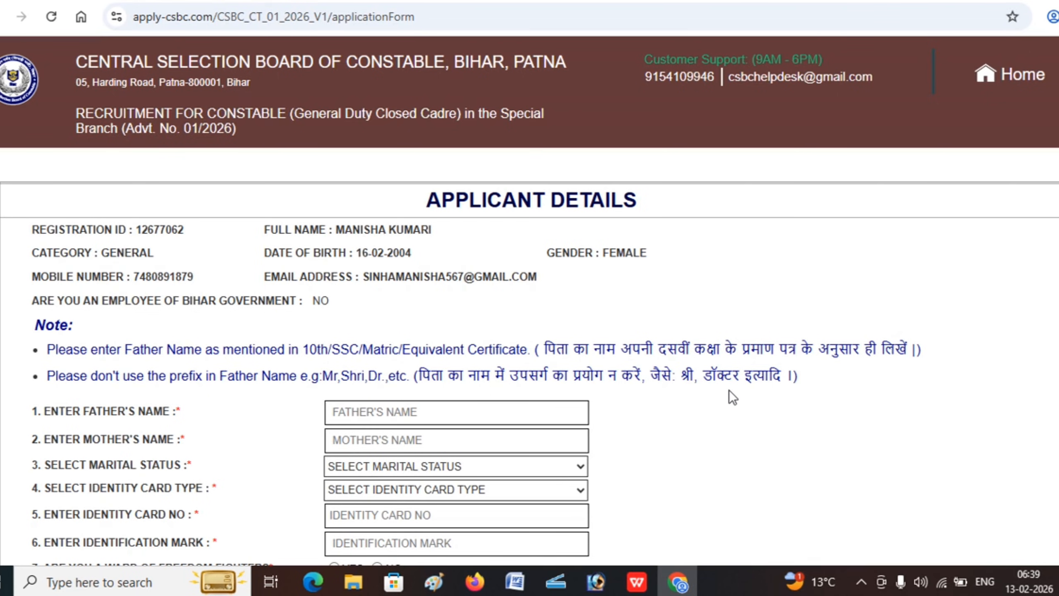
Examine the application form's personal details fields and the marital status choices without selecting one
scroll(730, 391, down, 5)
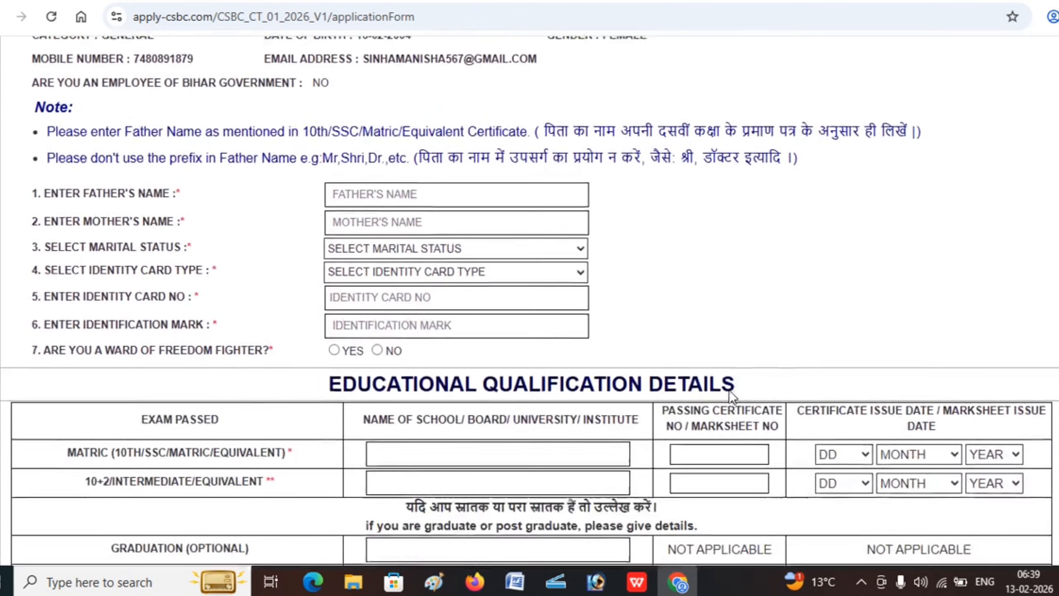
scroll(729, 391, up, 2)
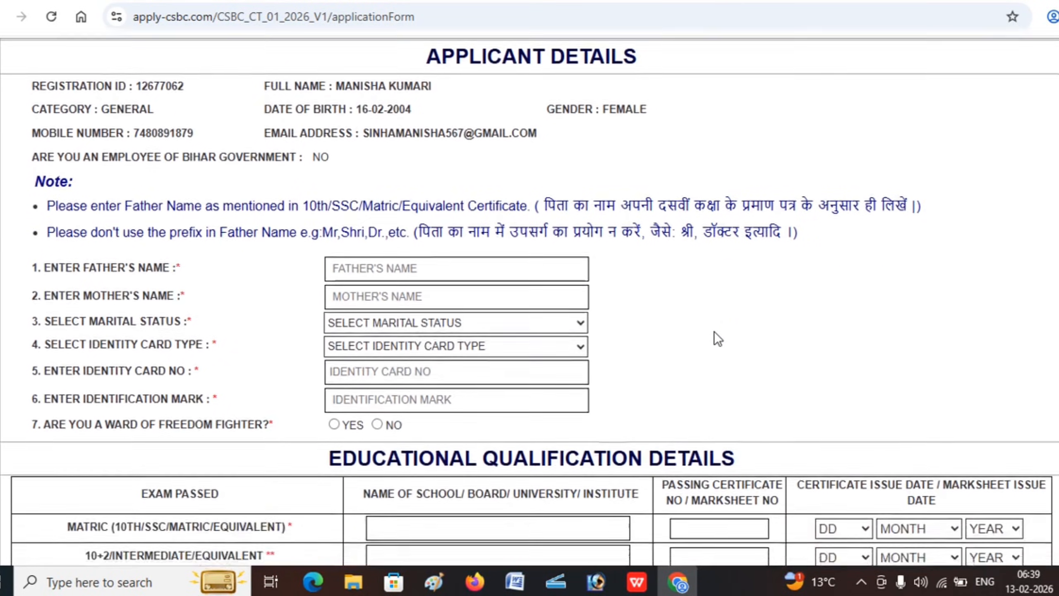
scroll(714, 332, down, 3)
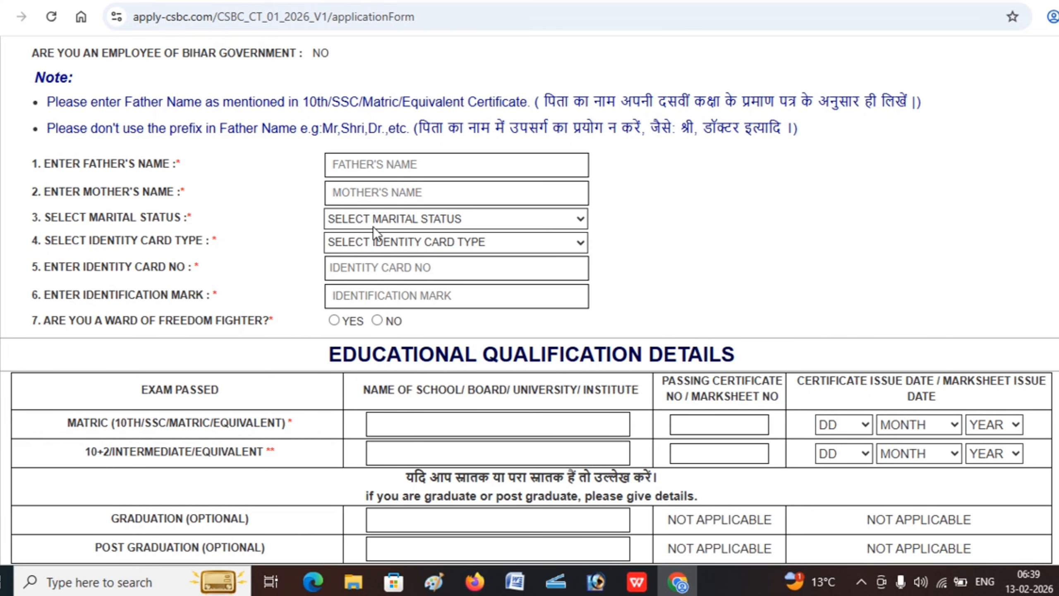
click(429, 228)
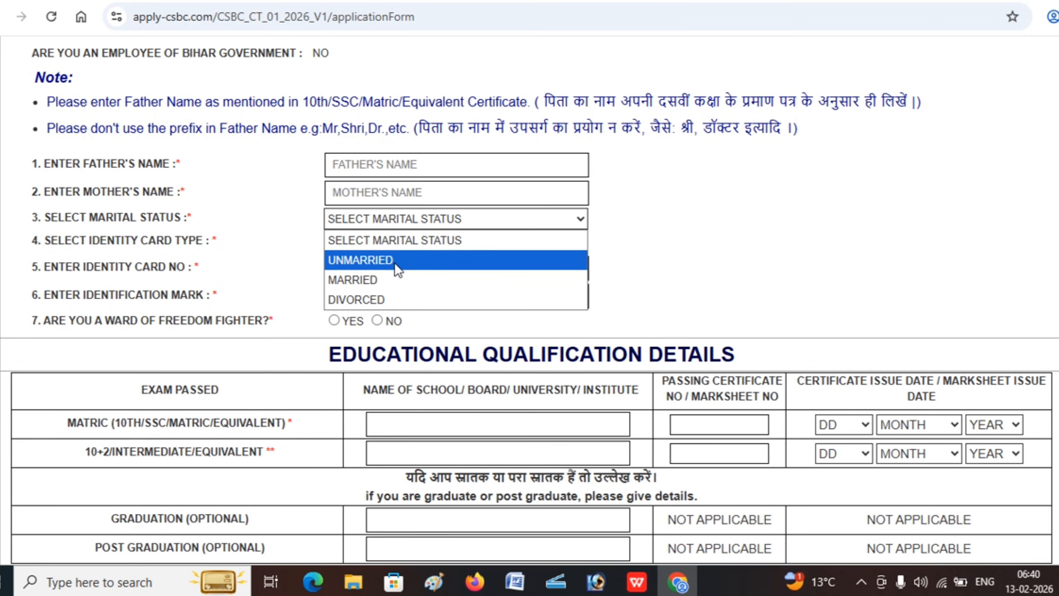
click(288, 236)
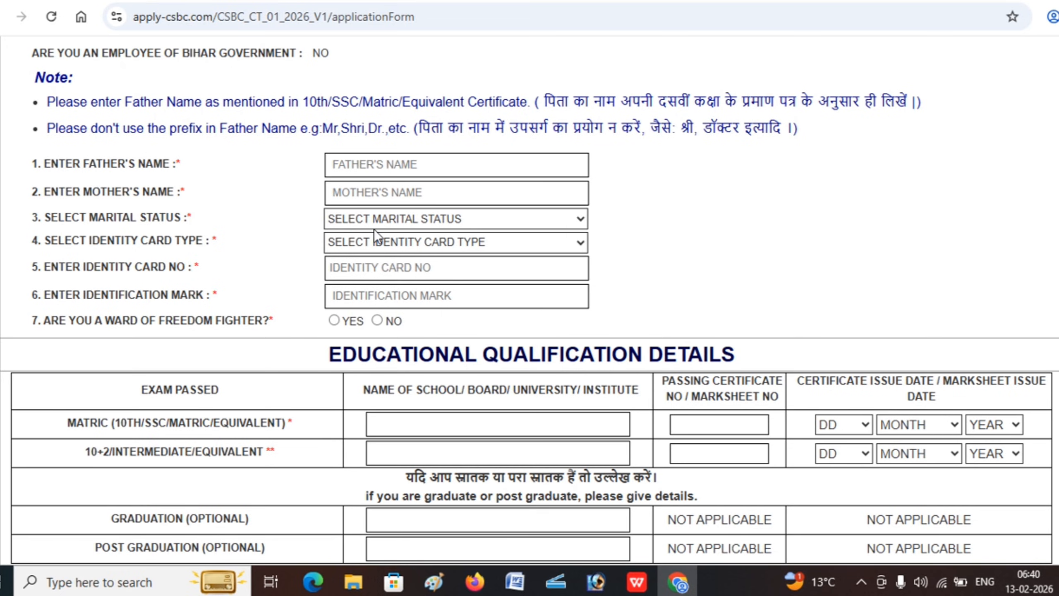
Choose Aadhar Card as the identity card type and place the cursor in the identity card number field
click(428, 241)
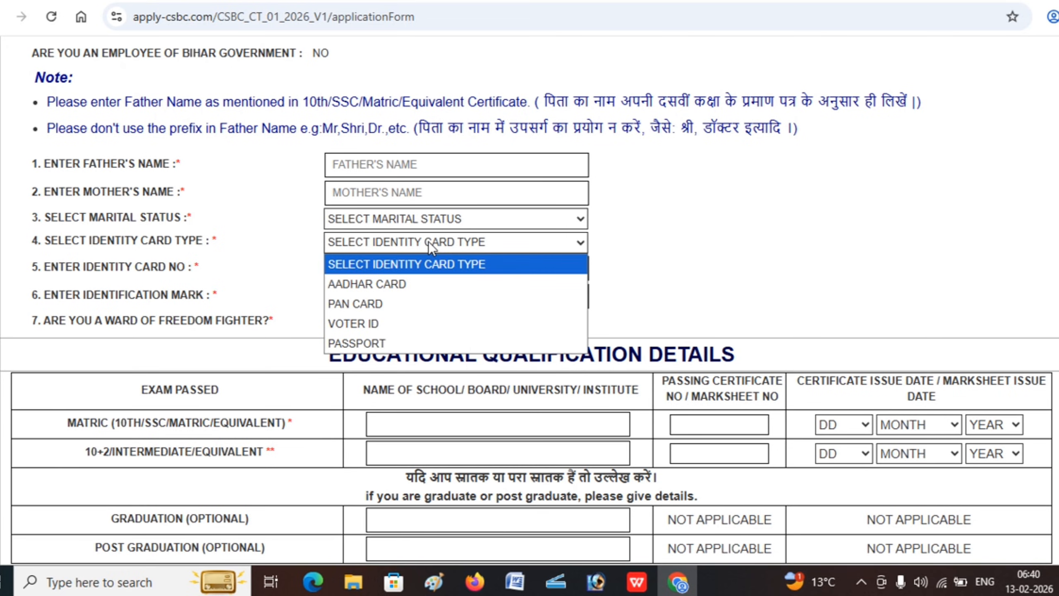
click(407, 290)
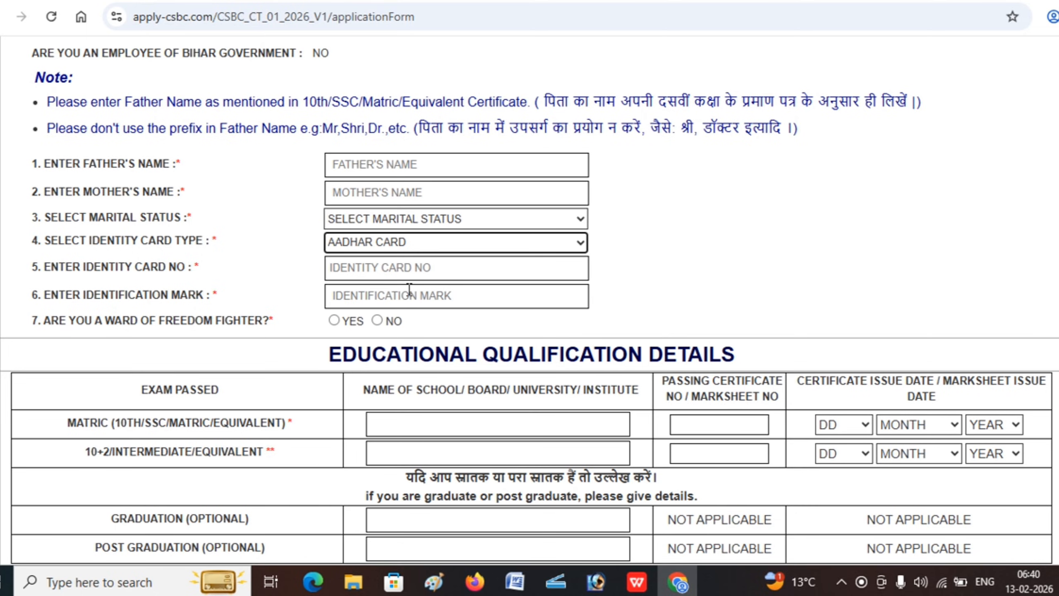
click(368, 270)
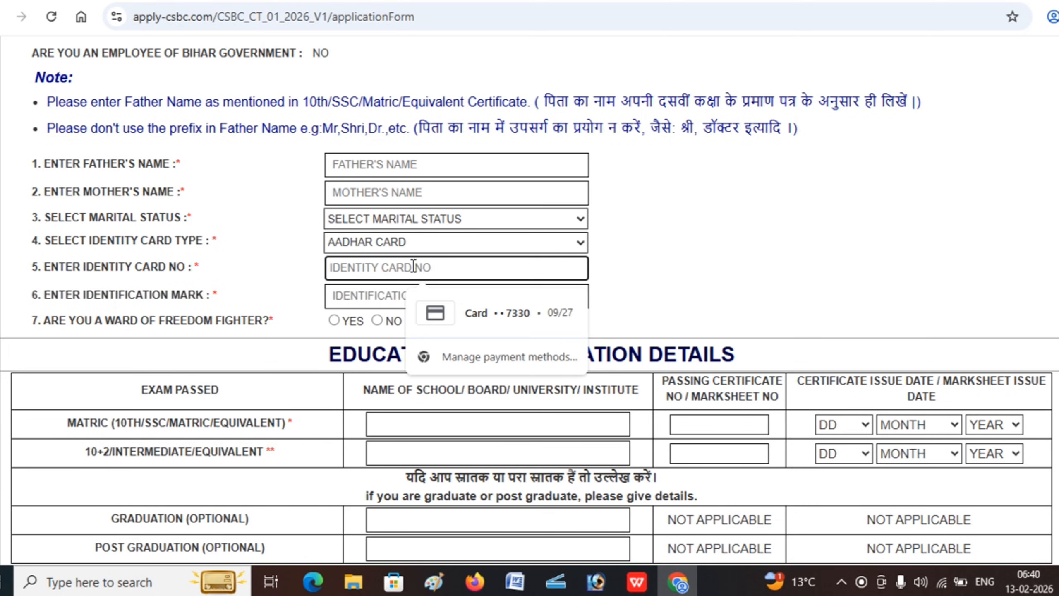
Check the suggested entries for the identification mark and answer No to being a ward of a freedom fighter
drag(233, 282, 83, 296)
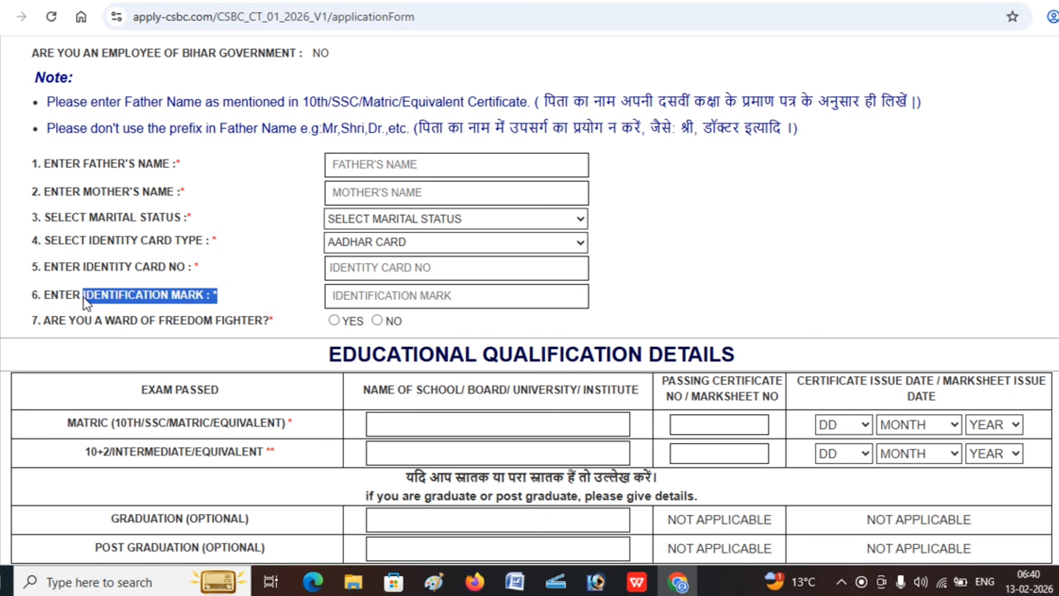
click(204, 307)
drag(204, 308, 241, 302)
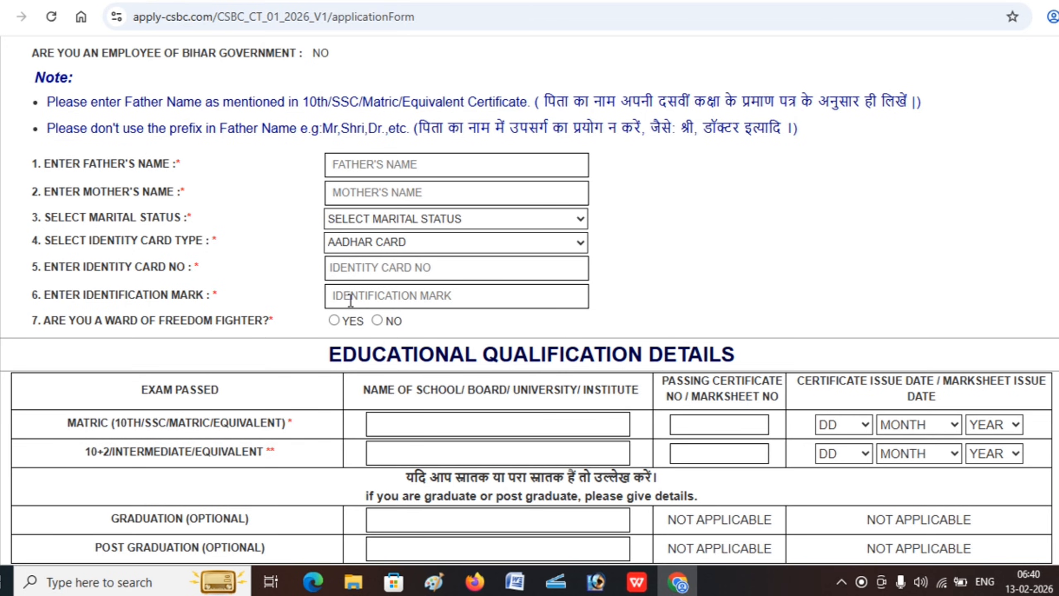
click(395, 299)
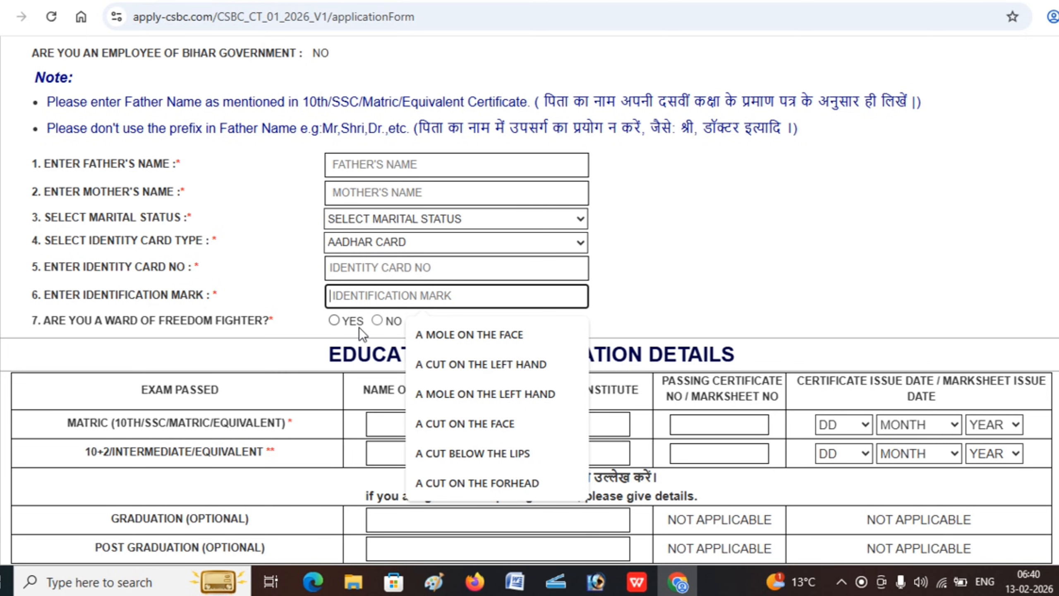
click(377, 321)
Enter BSEB PATNA as the school or board for the Matric qualification in the educational details
scroll(414, 467, down, 3)
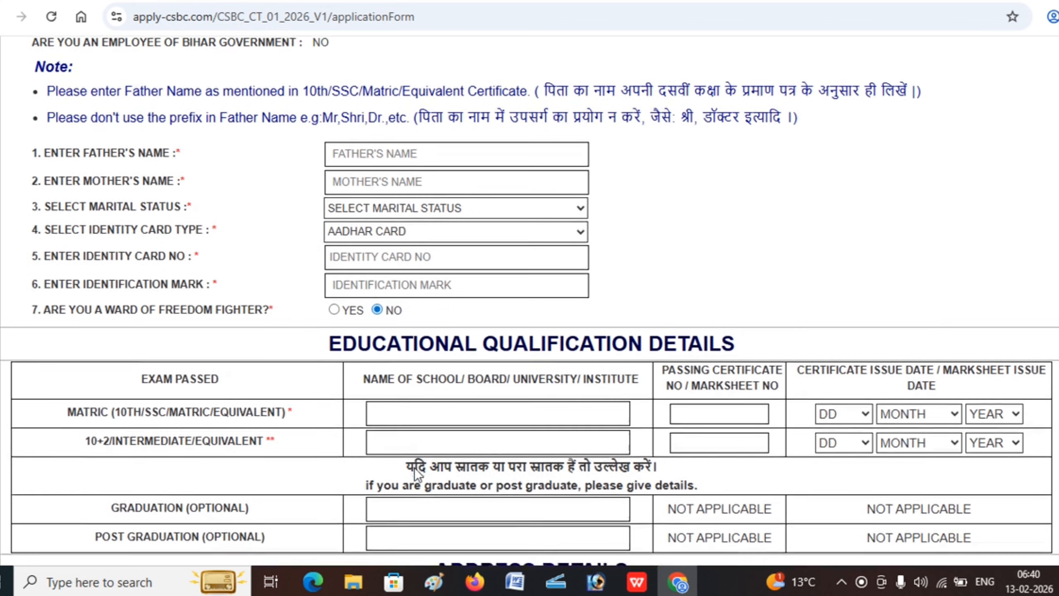
scroll(413, 467, down, 1)
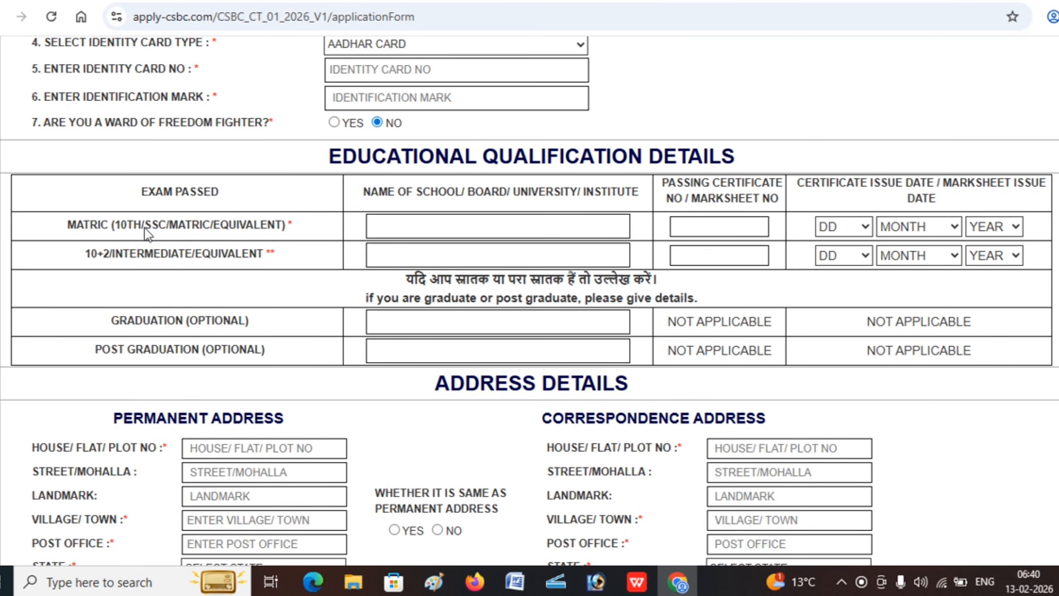
click(394, 221)
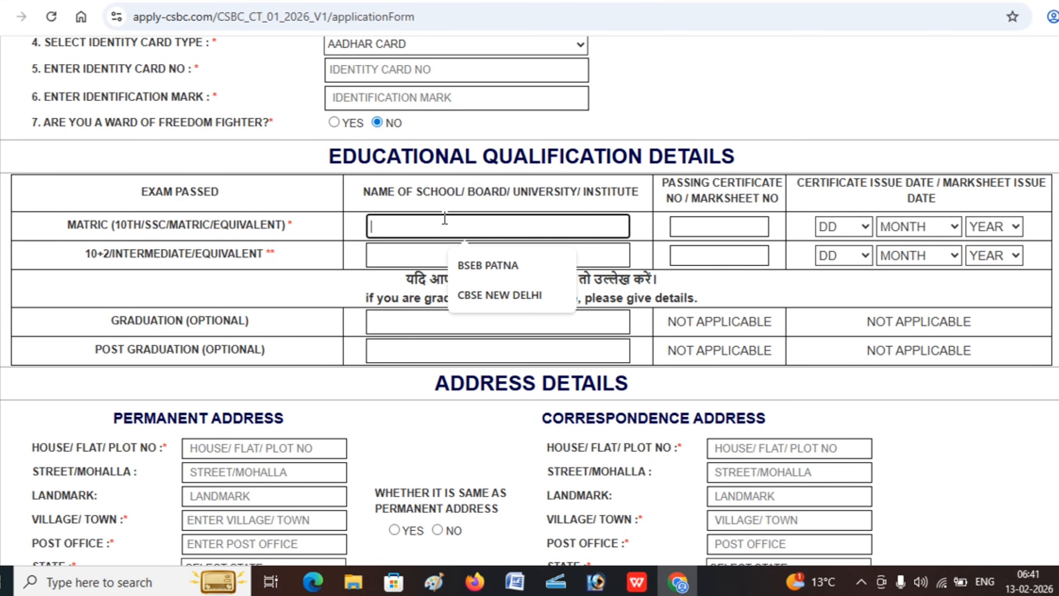
click(492, 261)
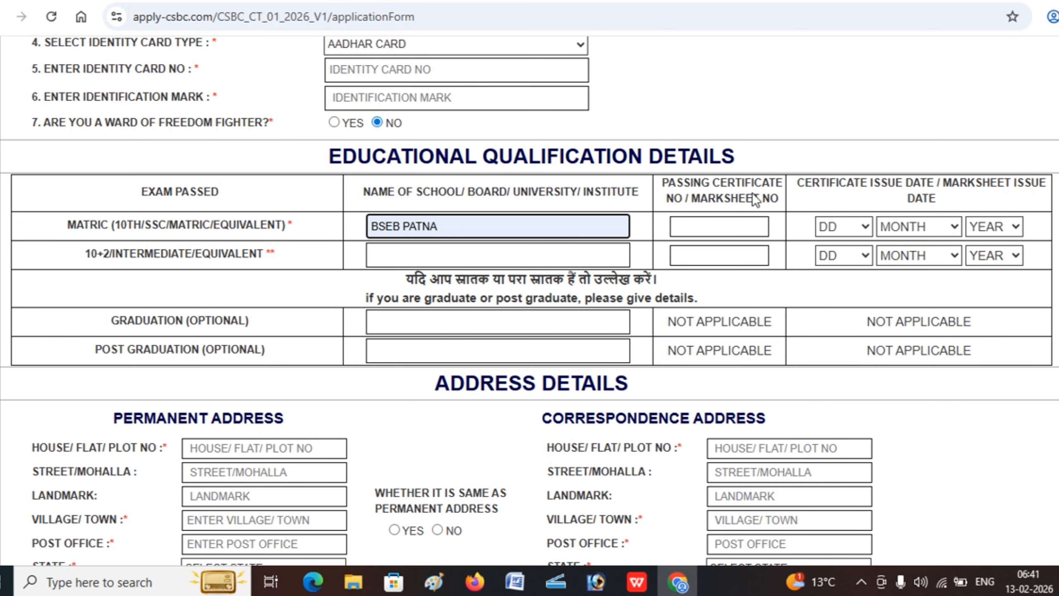
Check the suggested entries for the Matric certificate number and the 10+2 board and certificate number, and view the optional graduation rows
click(685, 228)
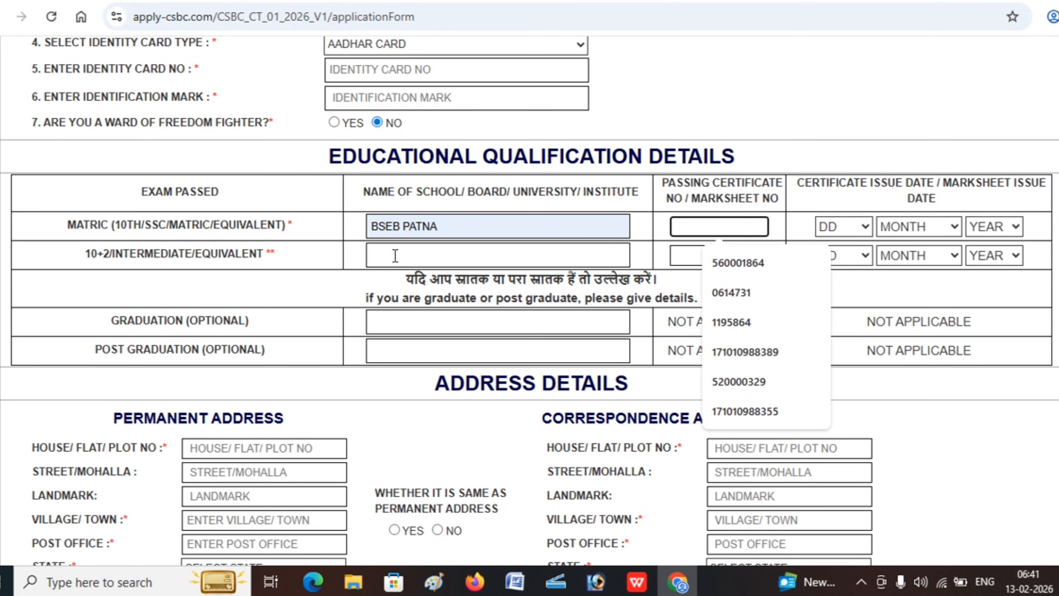
click(437, 258)
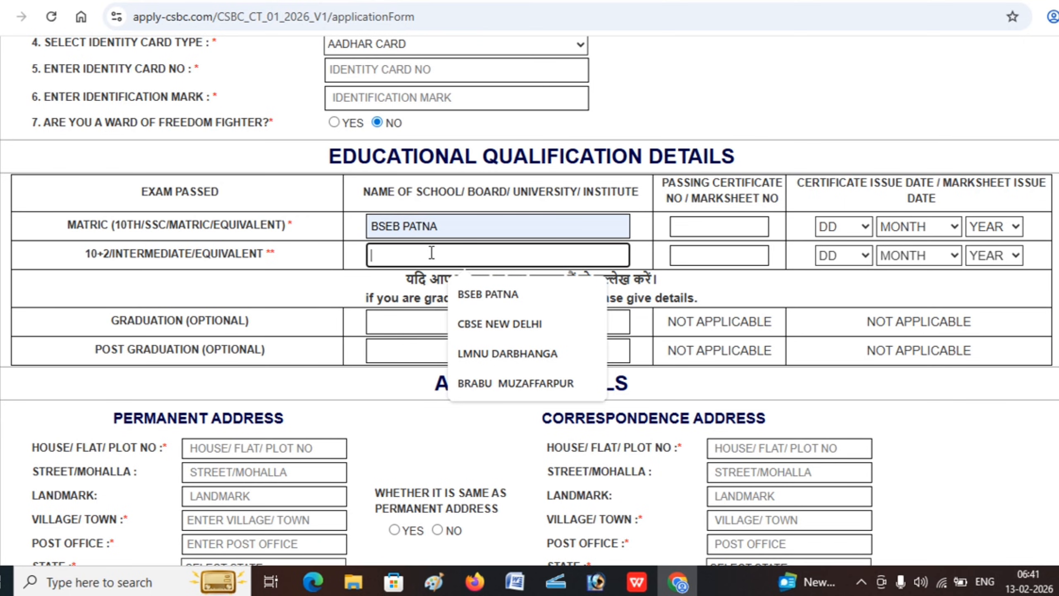
click(736, 254)
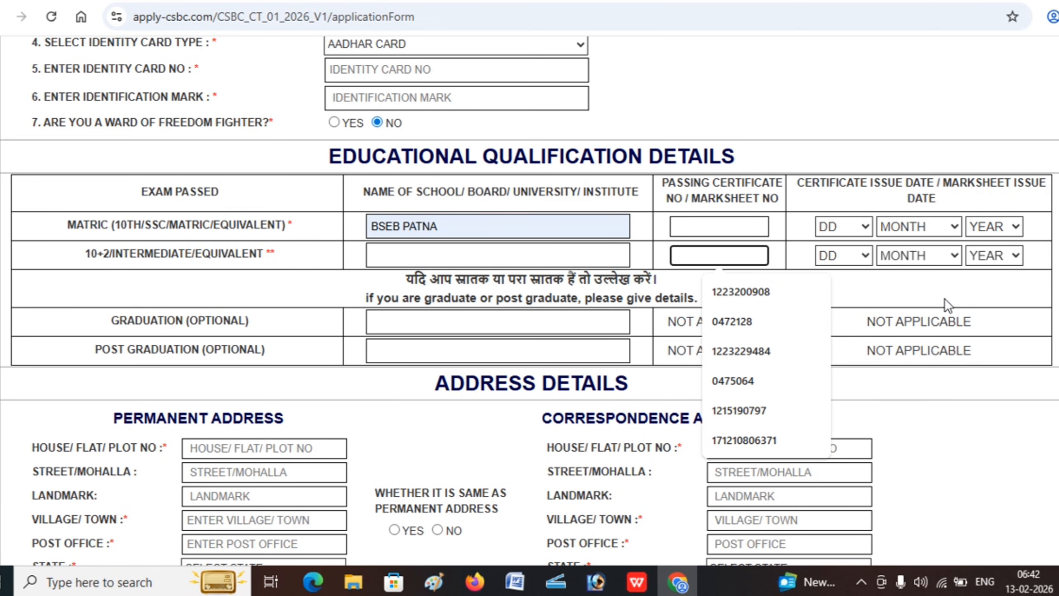
scroll(945, 298, down, 4)
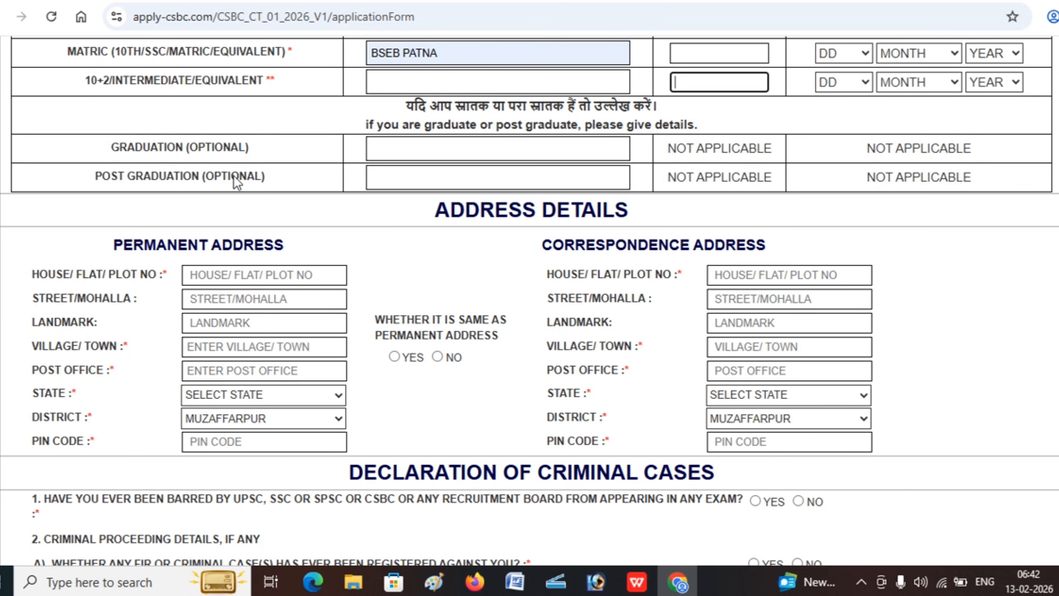
scroll(277, 162, up, 3)
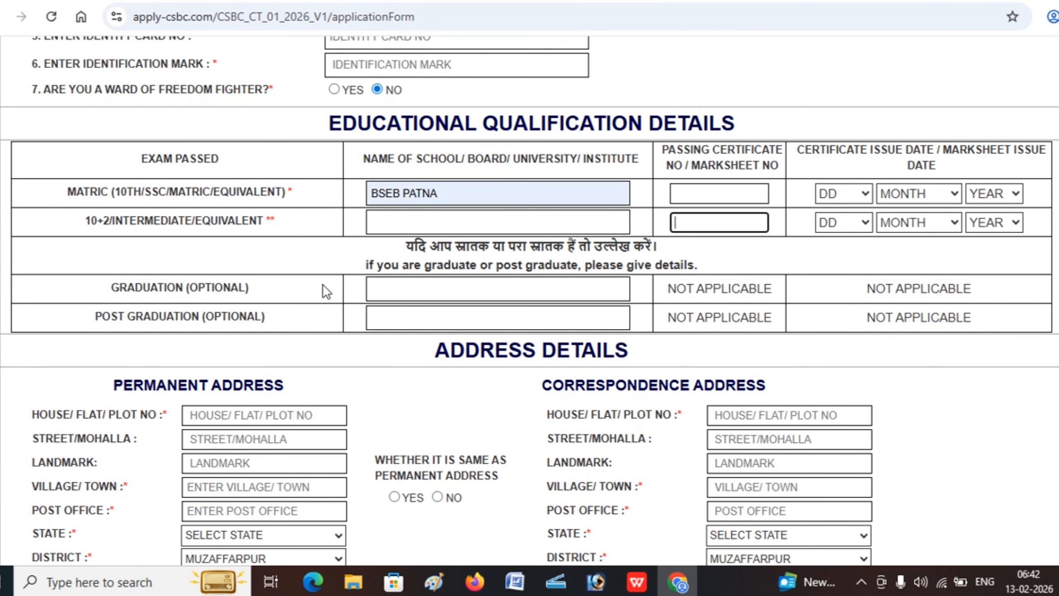
scroll(324, 286, down, 4)
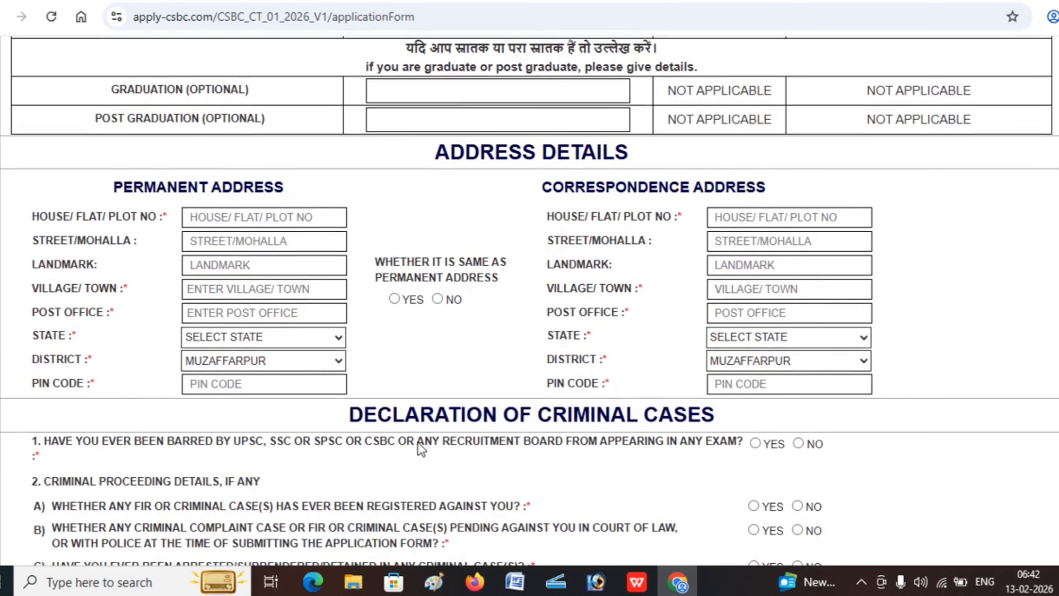
Set the state of the permanent address to BIHAR in the address details
scroll(417, 443, down, 4)
scroll(417, 443, up, 1)
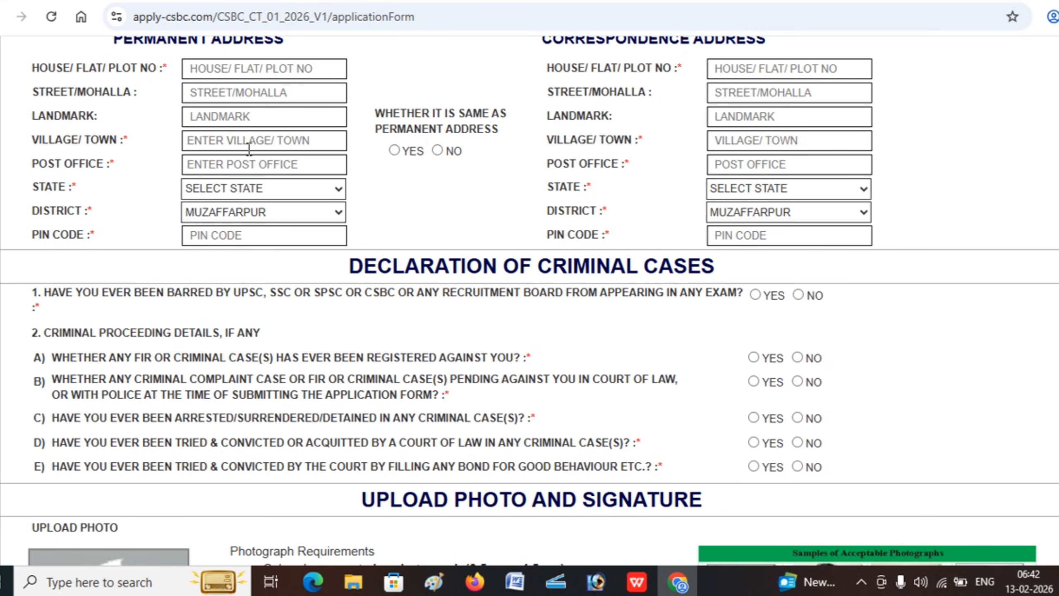
click(216, 191)
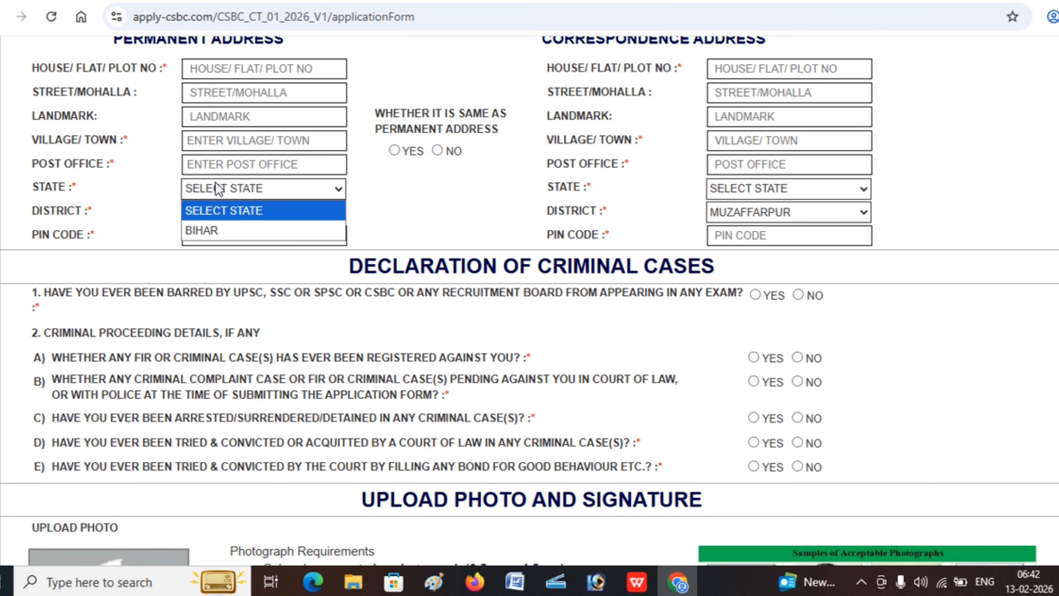
click(245, 230)
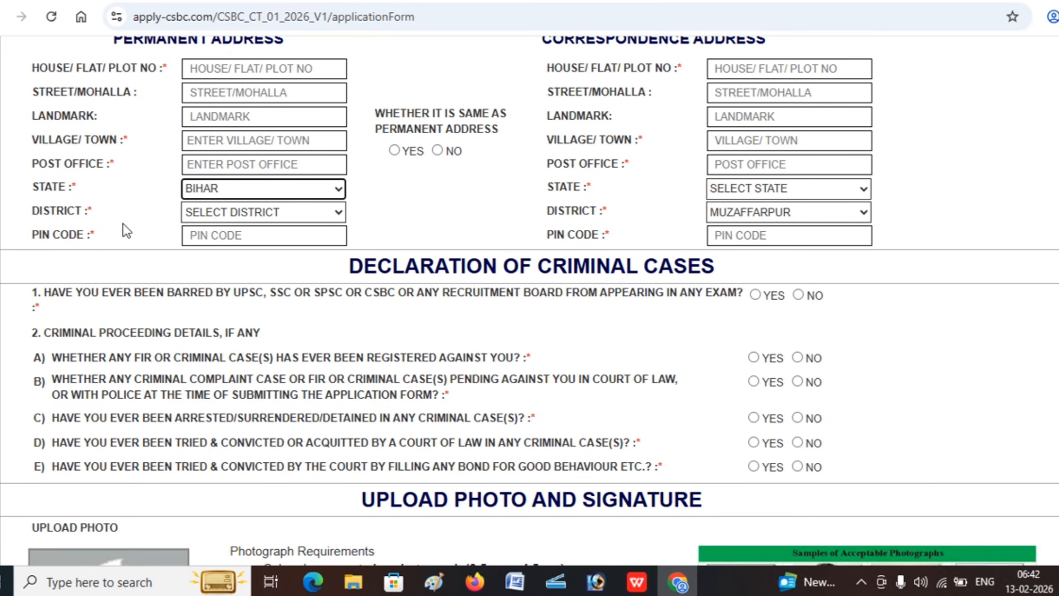
Look through the district choices for the permanent address without selecting one
click(243, 213)
scroll(225, 367, down, 5)
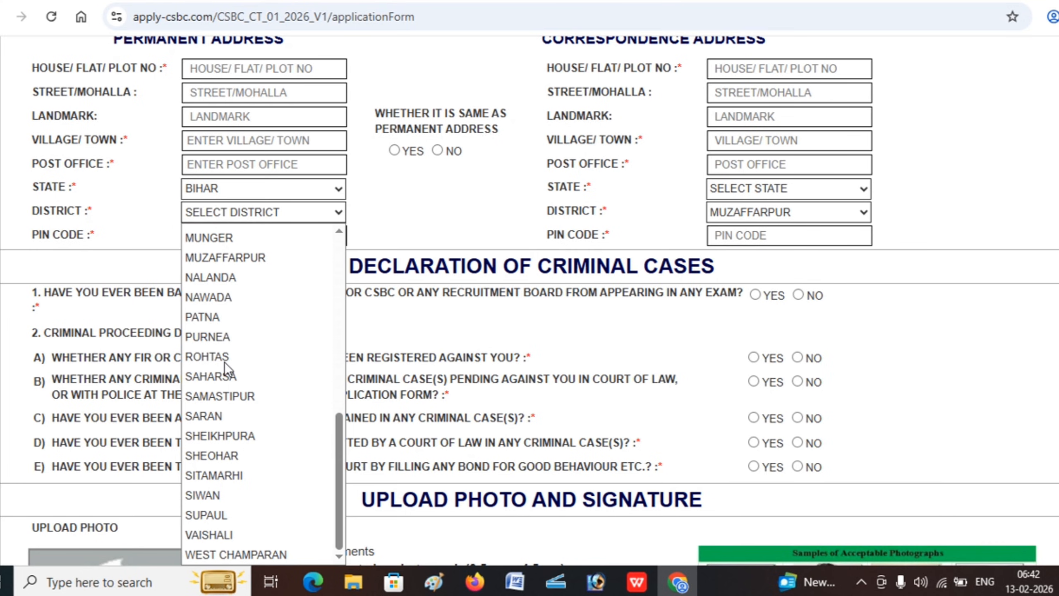
scroll(225, 367, up, 8)
click(103, 247)
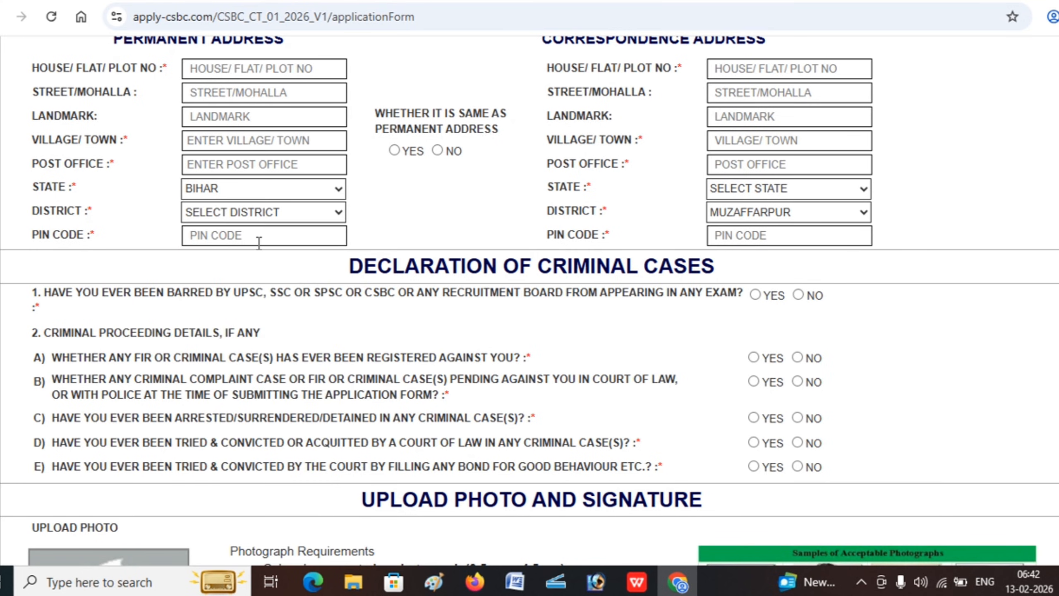
Examine the address fields, the criminal cases declaration questions, and the requirements for uploading the photograph and the English and Hindi signatures
scroll(393, 222, up, 1)
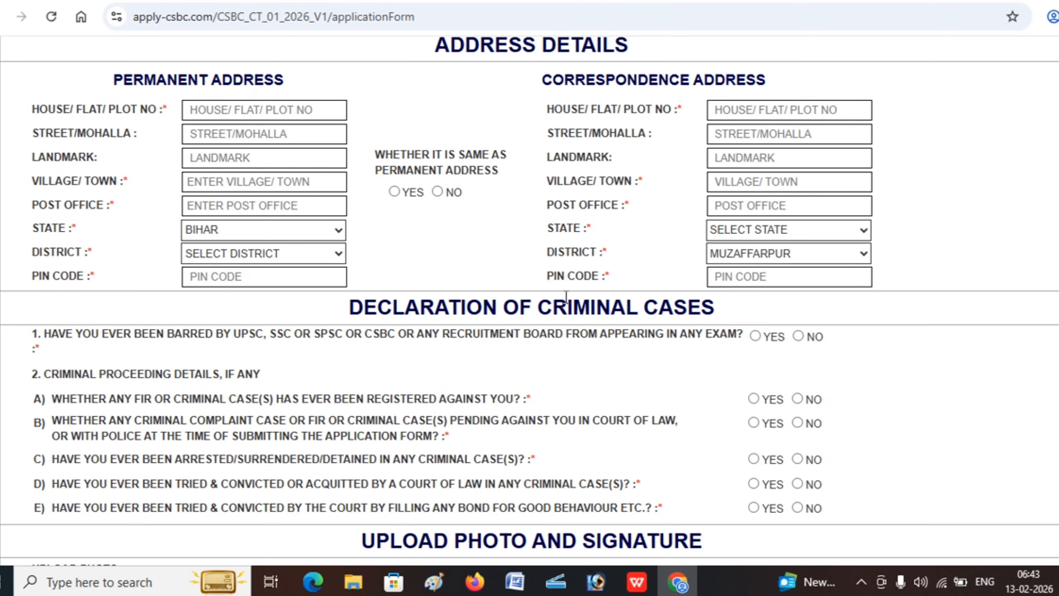
scroll(565, 297, down, 3)
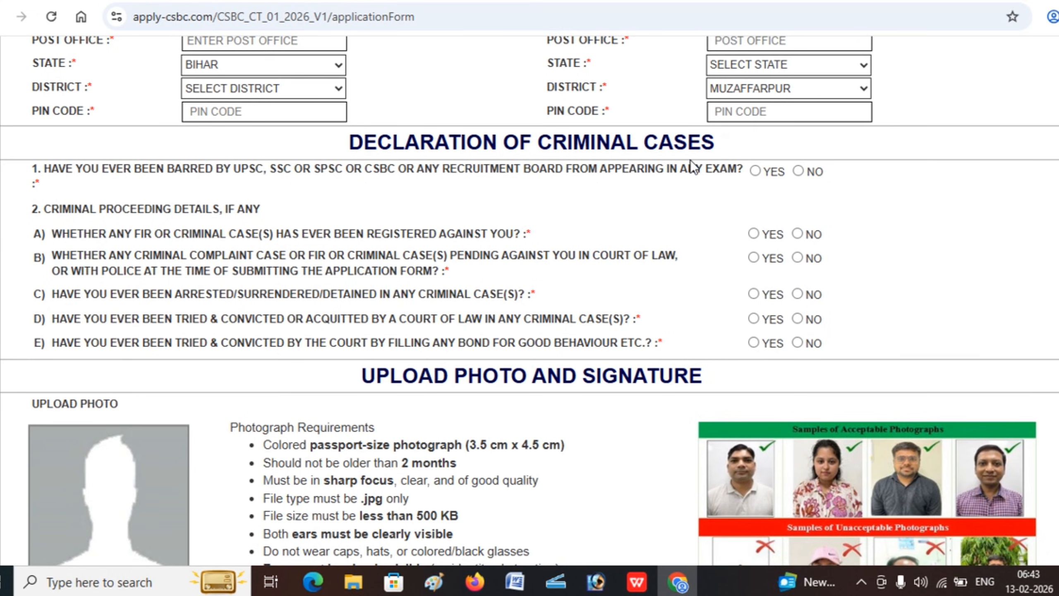
scroll(454, 213, down, 1)
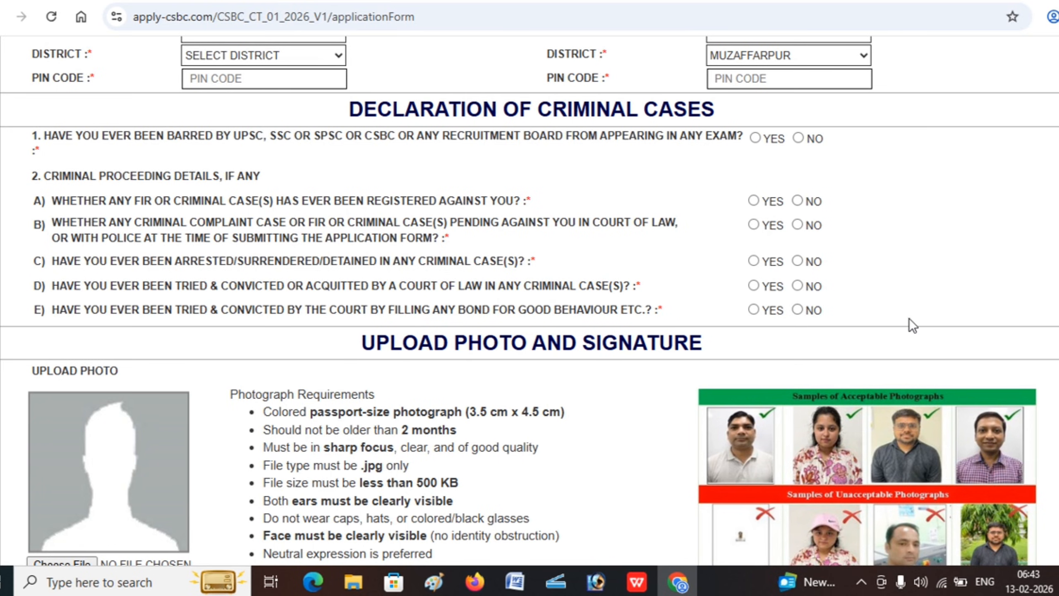
scroll(908, 321, down, 2)
scroll(909, 318, down, 5)
scroll(908, 318, up, 1)
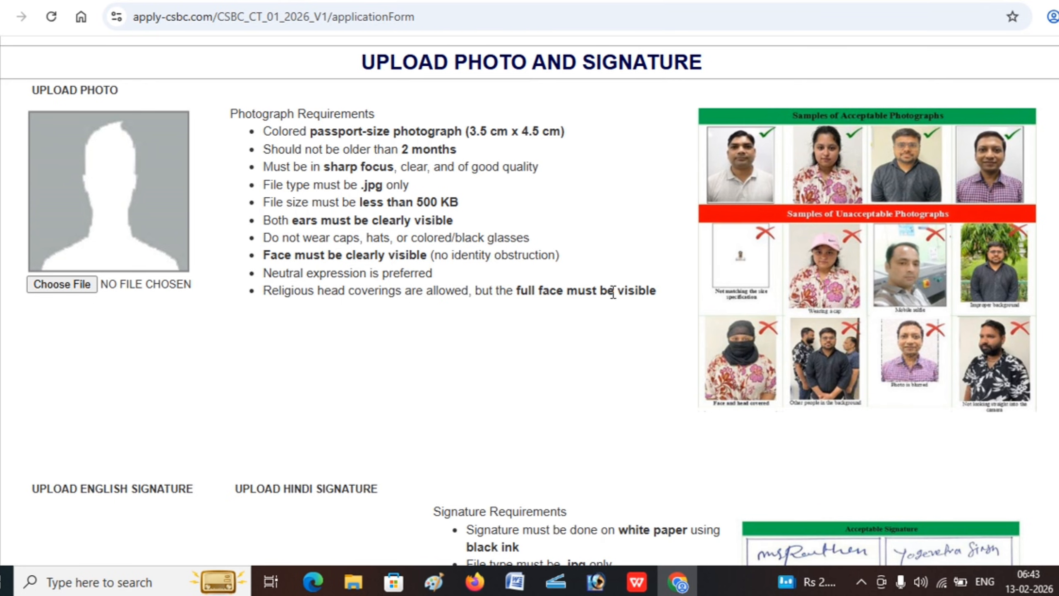
scroll(528, 291, down, 2)
scroll(530, 292, down, 3)
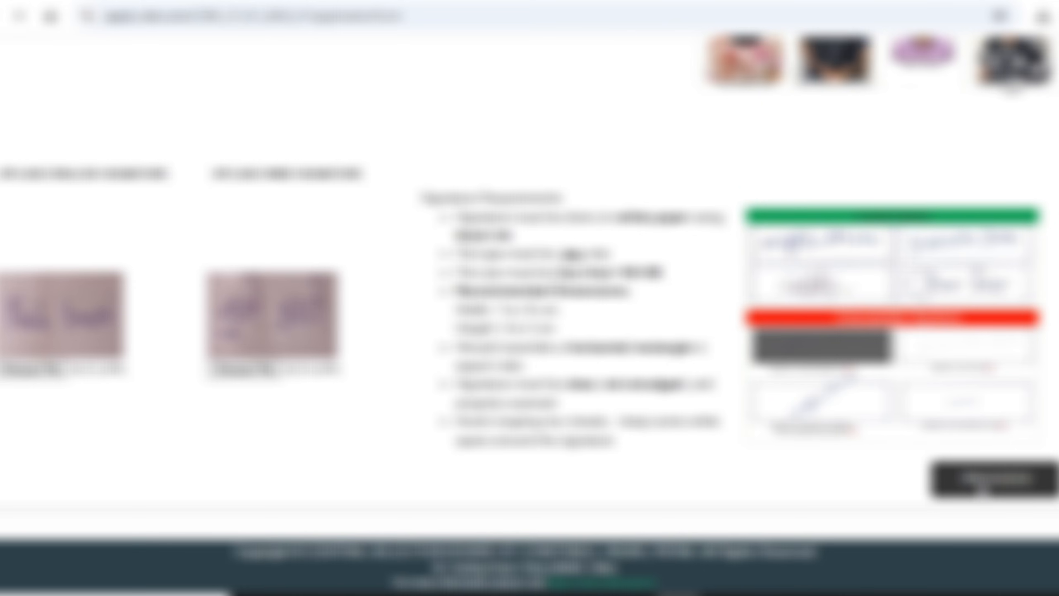
Proceed from the completed form to its preview and review the applicant, education, address, criminal case and photo details down to the candidate's declaration
click(984, 489)
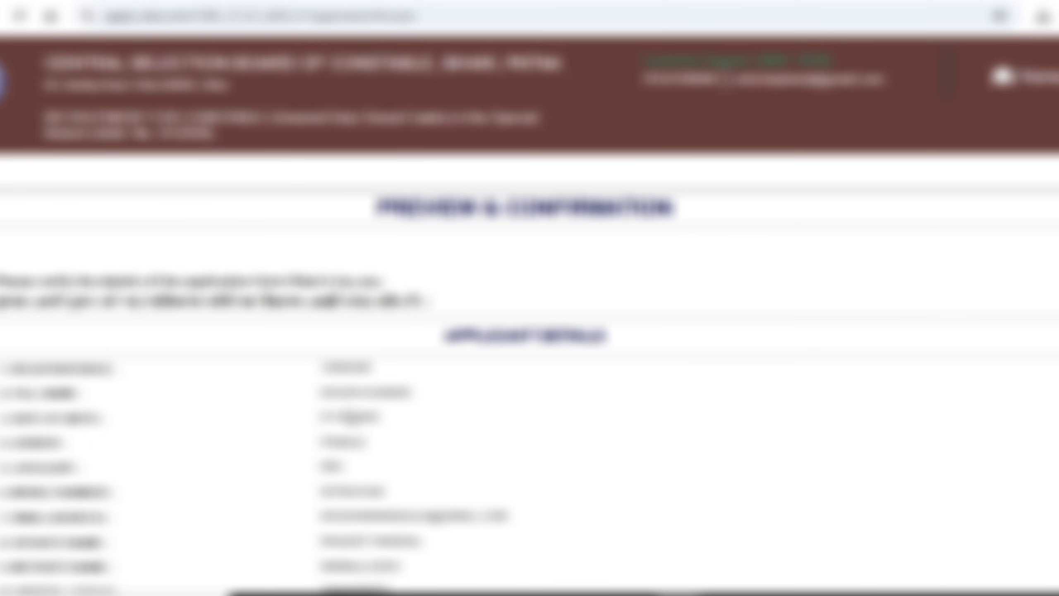
scroll(798, 413, down, 8)
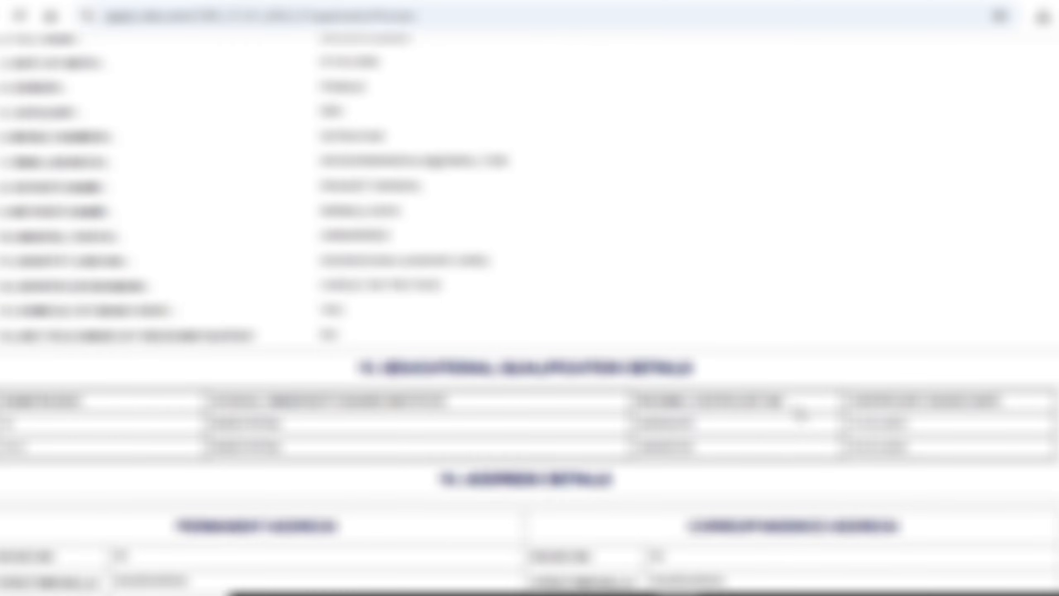
scroll(798, 413, down, 2)
scroll(799, 413, down, 10)
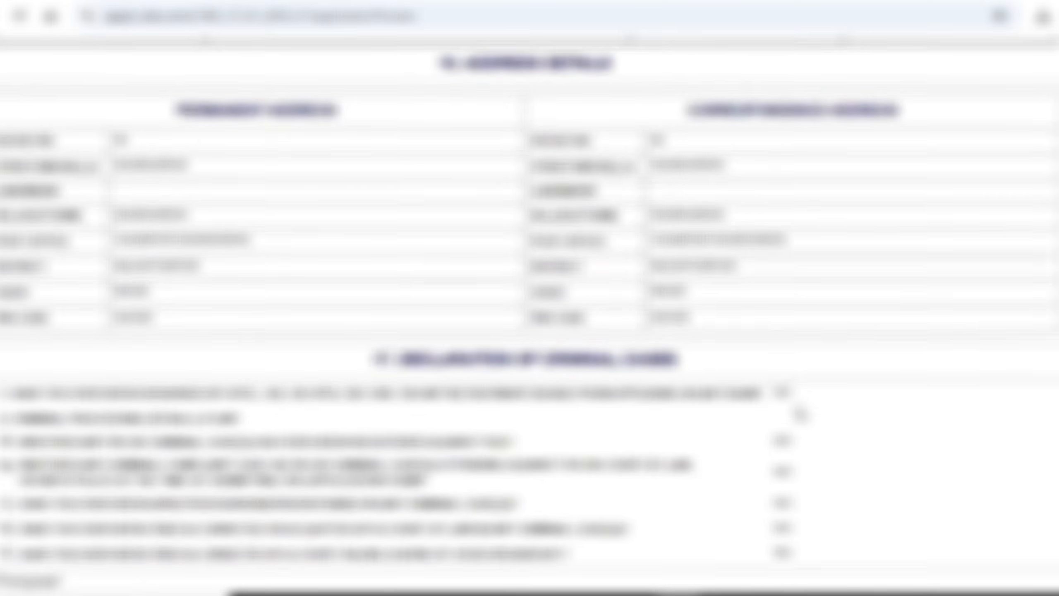
scroll(800, 411, down, 9)
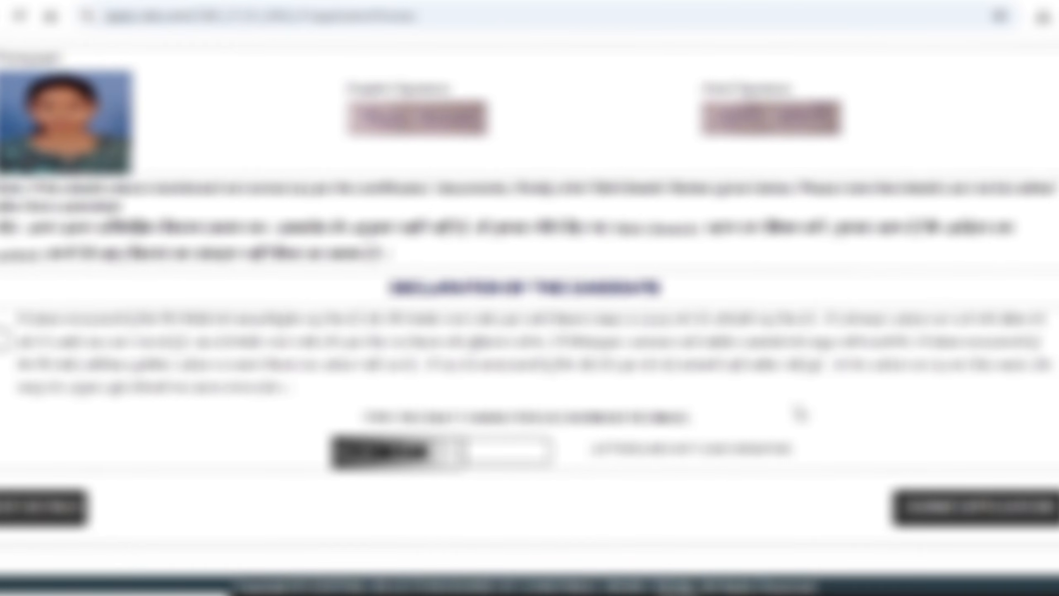